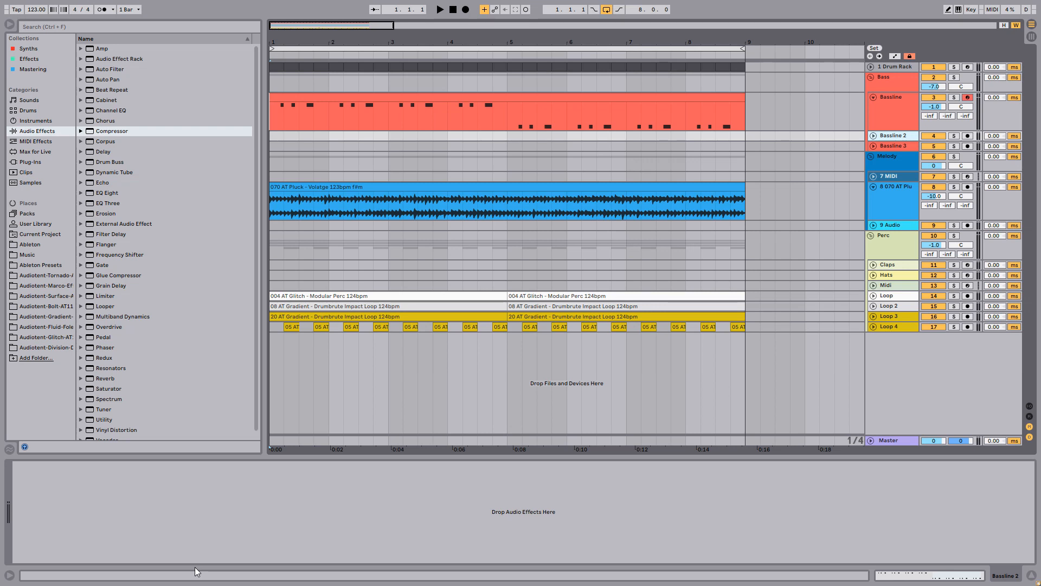
Solo the Bassline track, play it back to listen to it alone, and turn its solo off again
click(954, 98)
key(space)
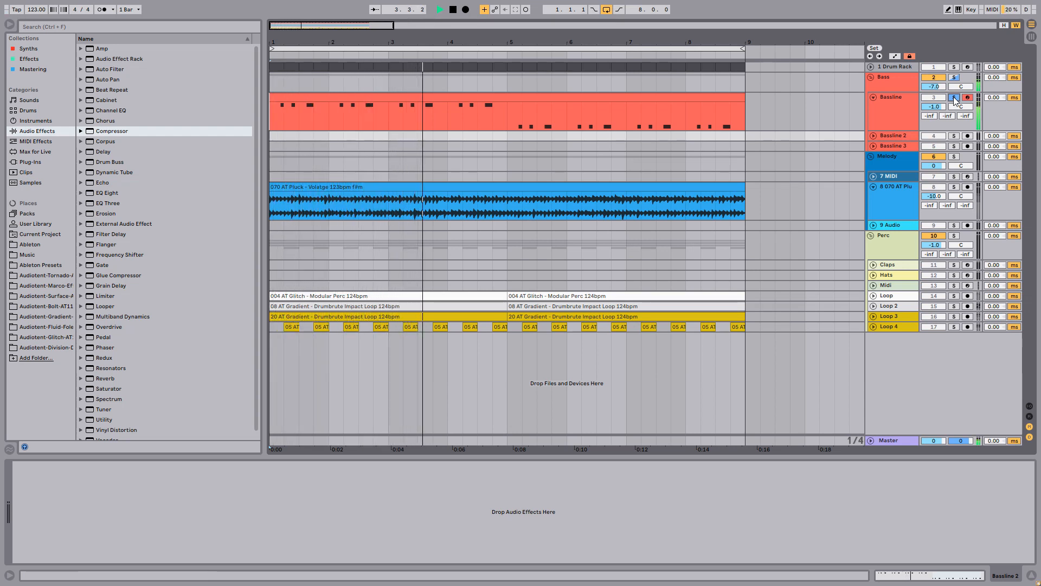
key(space)
click(954, 98)
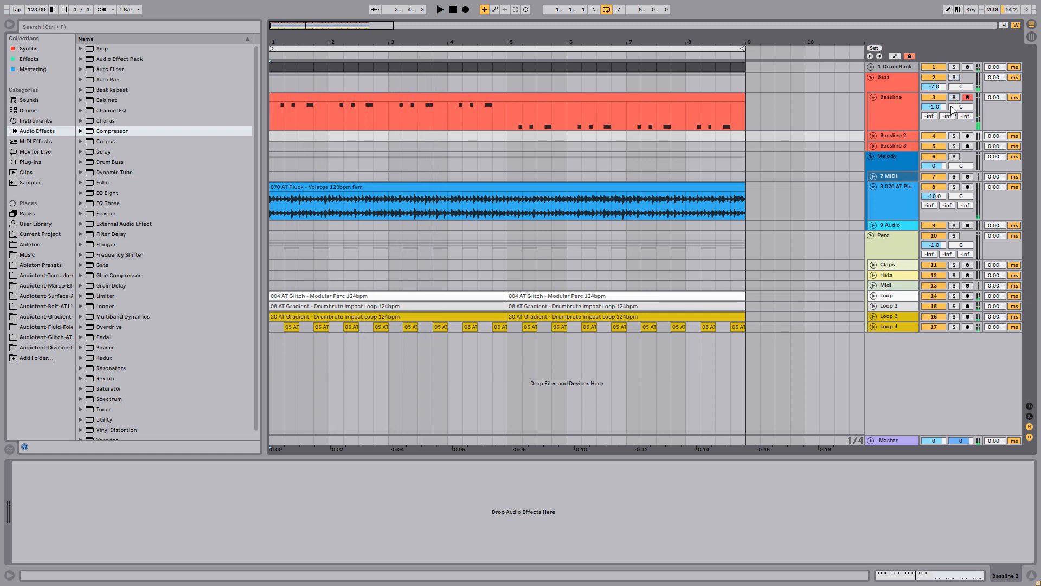
Listen to the 070 AT Pluck track in solo, stop playback and unsolo it
click(956, 187)
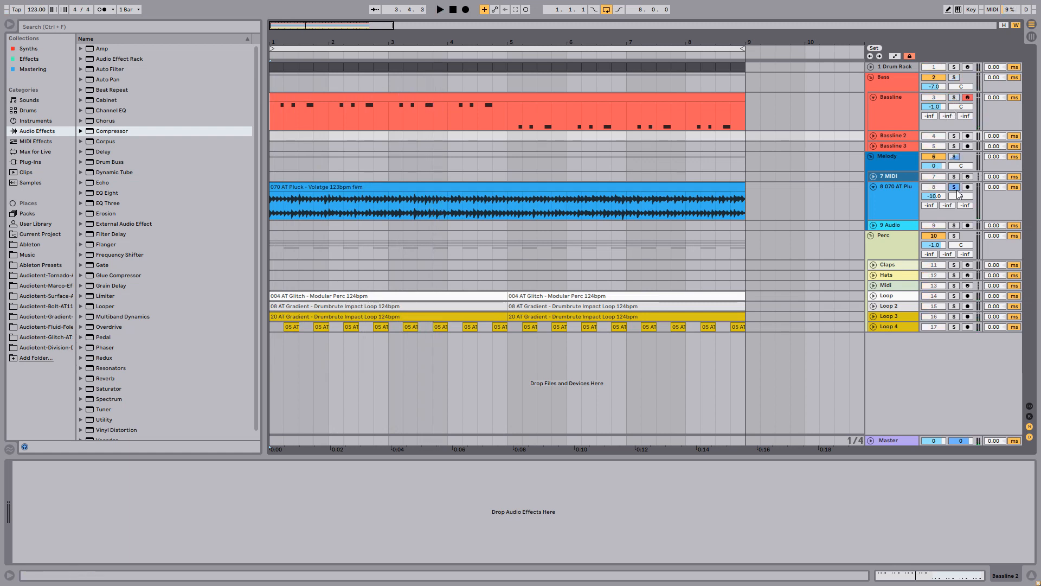
key(space)
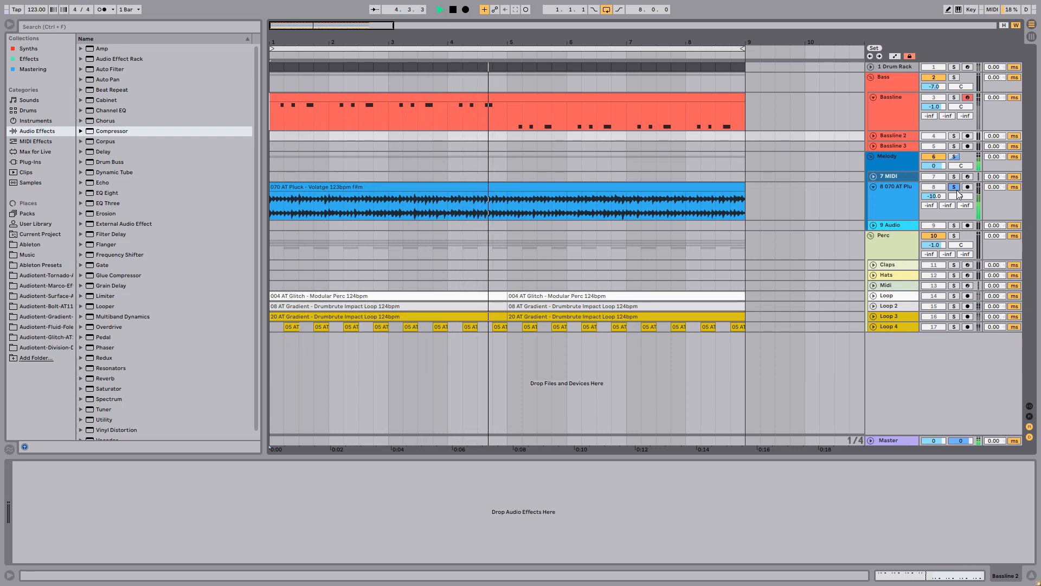
key(space)
click(954, 186)
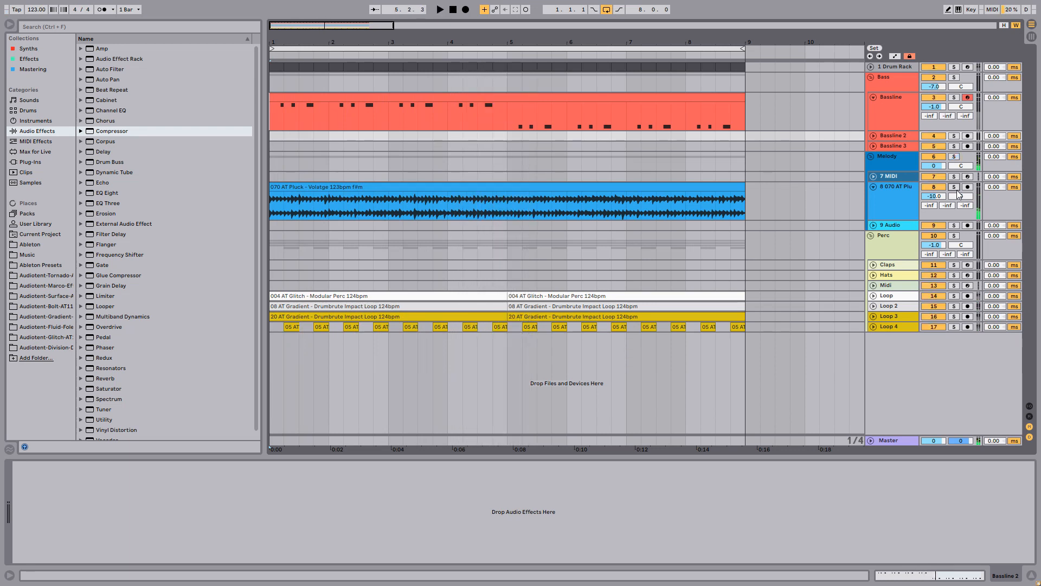
Audition the Perc group in solo, unsolo it and play back the full mix
click(954, 235)
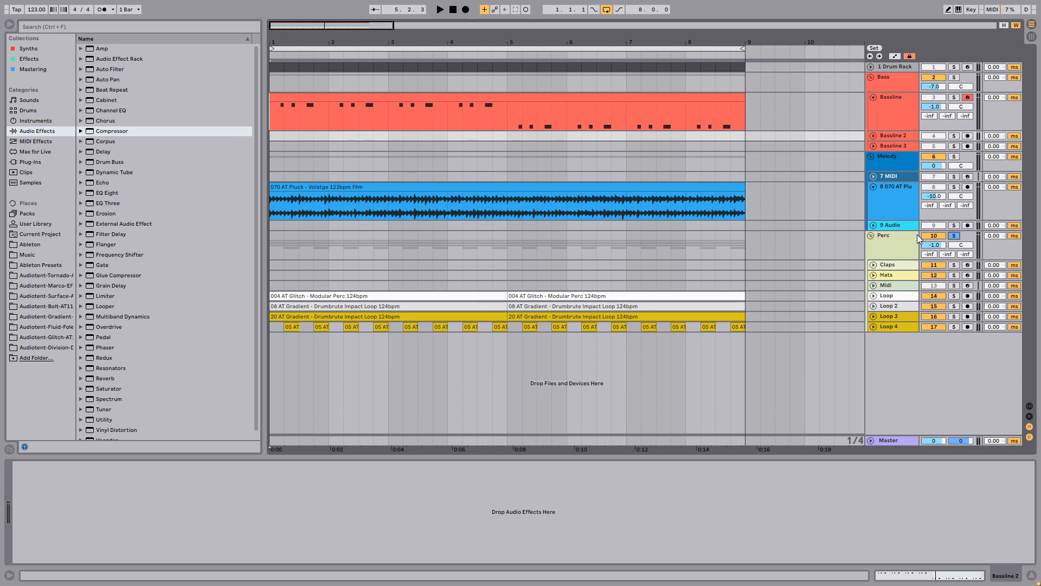
key(space)
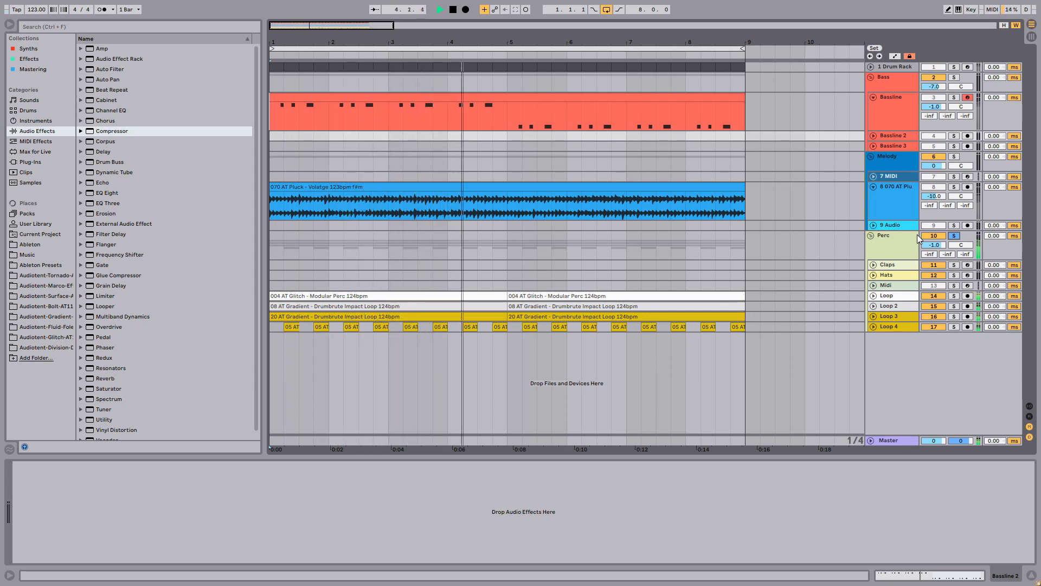
key(space)
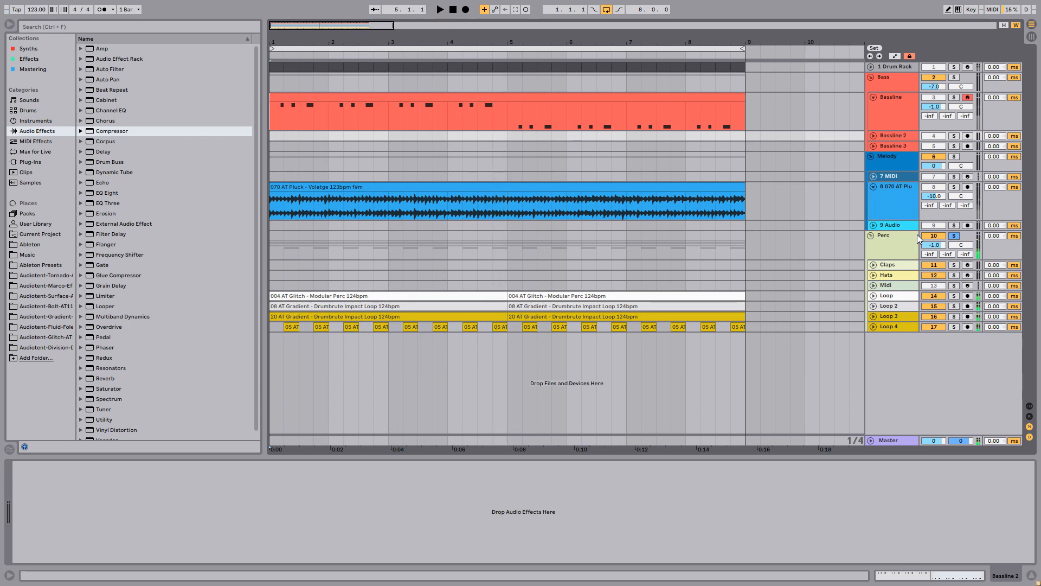
click(953, 236)
key(space)
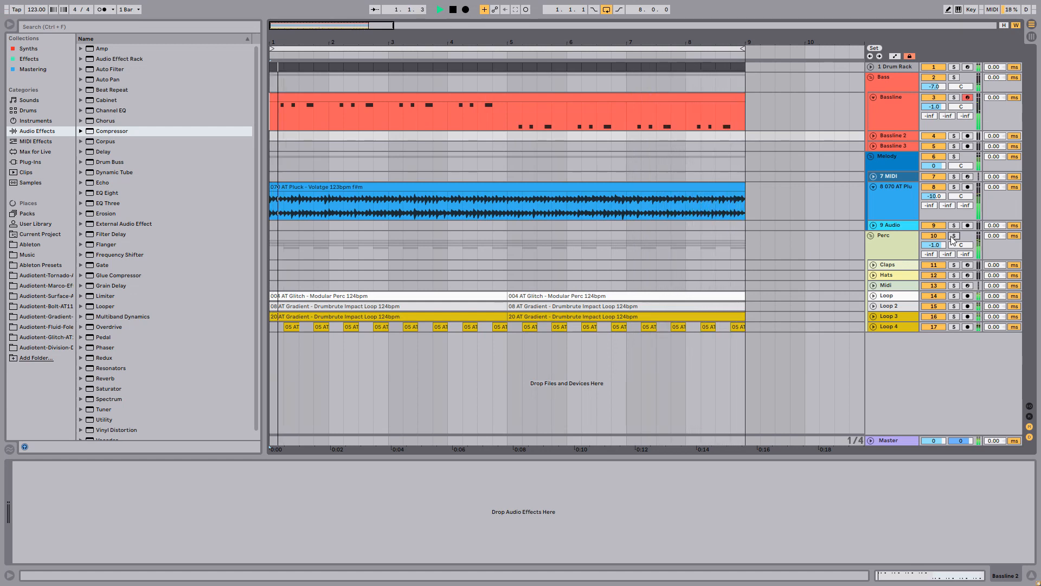
key(space)
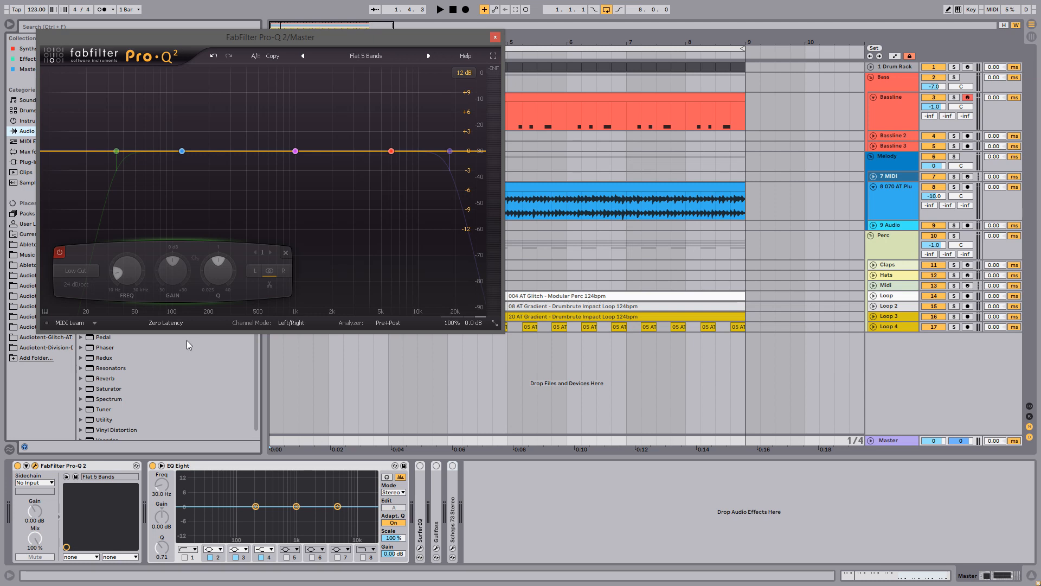
Shape the blue bell band of Pro-Q 2 into a narrow cut of about 7 dB in the low mids
drag(182, 151, 191, 131)
scroll(232, 268, up, 2)
drag(229, 265, 218, 231)
drag(192, 132, 230, 202)
Raise the 1 kHz bell of Pro-Q 2 into a broad boost of about 2 dB and enable the high cut at a lower frequency
double_click(296, 151)
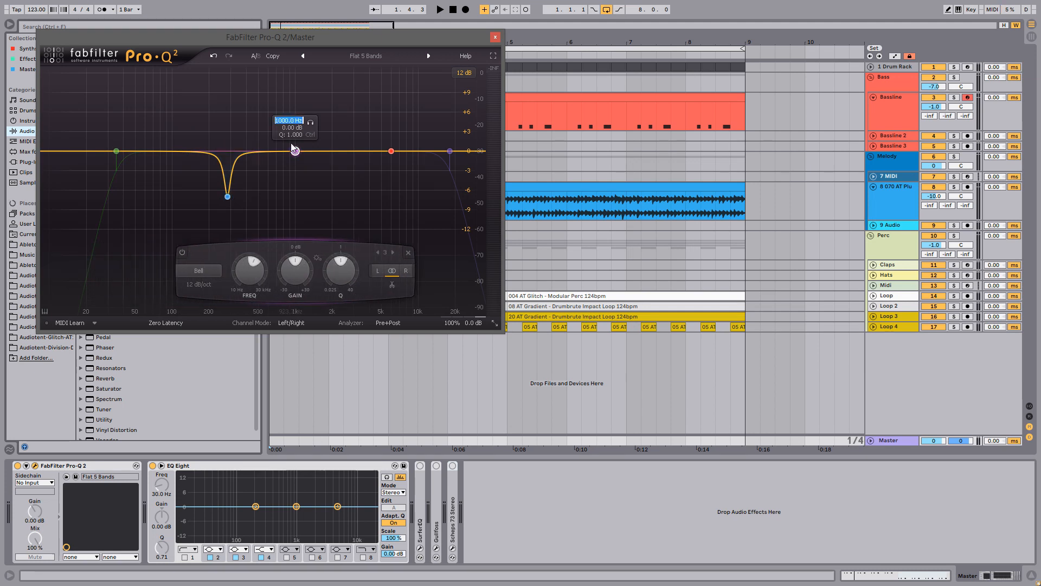
drag(296, 151, 279, 139)
scroll(279, 139, down, 5)
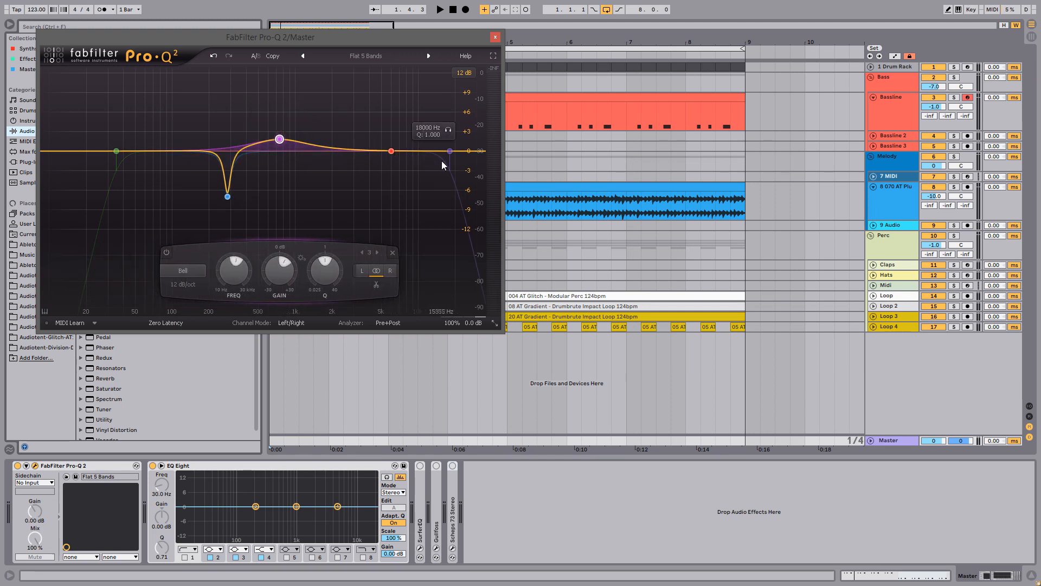
drag(450, 152, 401, 178)
click(240, 252)
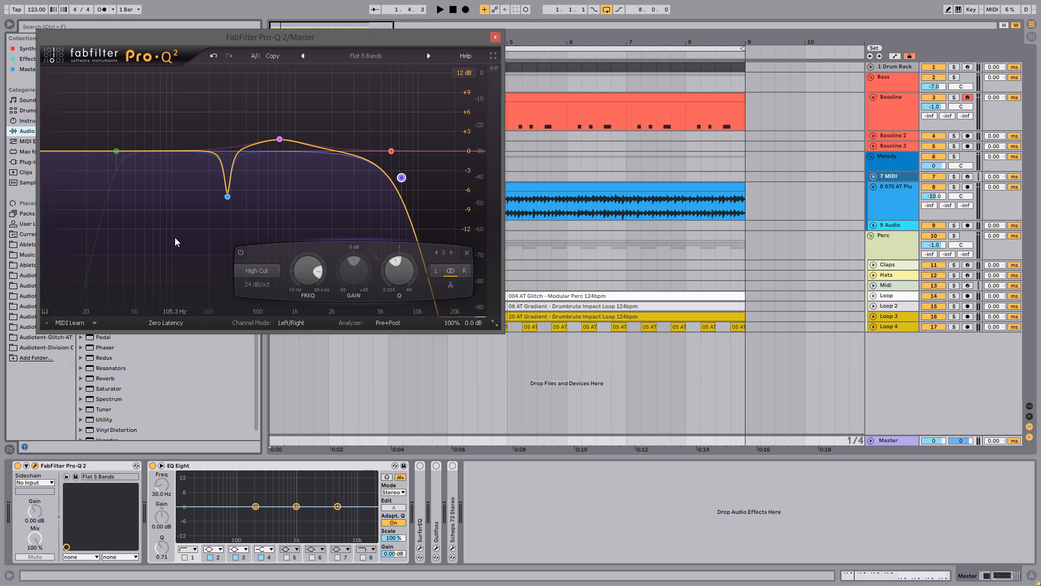
Close and bypass Pro-Q 2, and turn on oversampling and the expanded display in EQ Eight
click(495, 37)
click(18, 465)
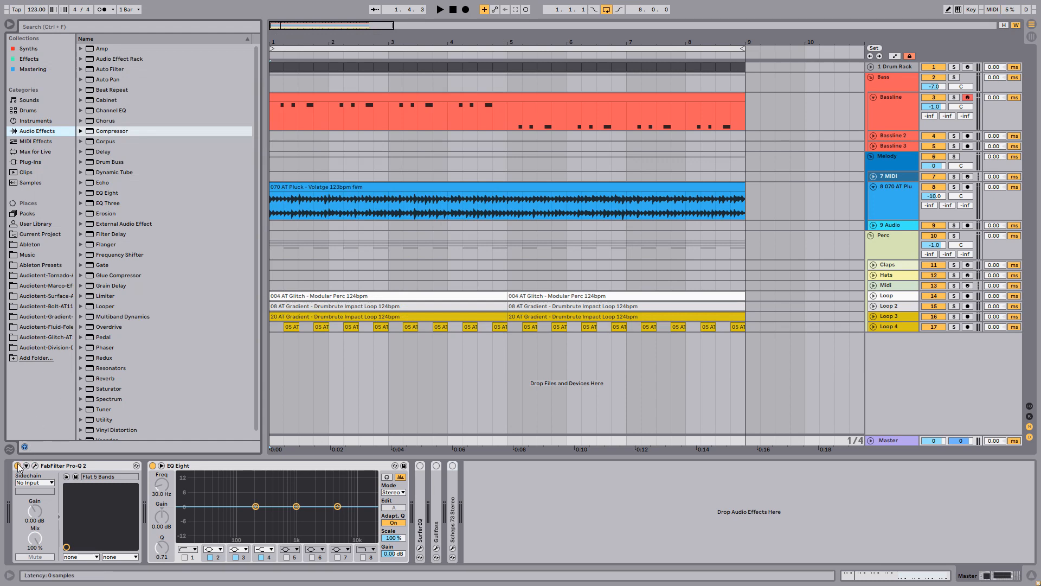
right_click(320, 467)
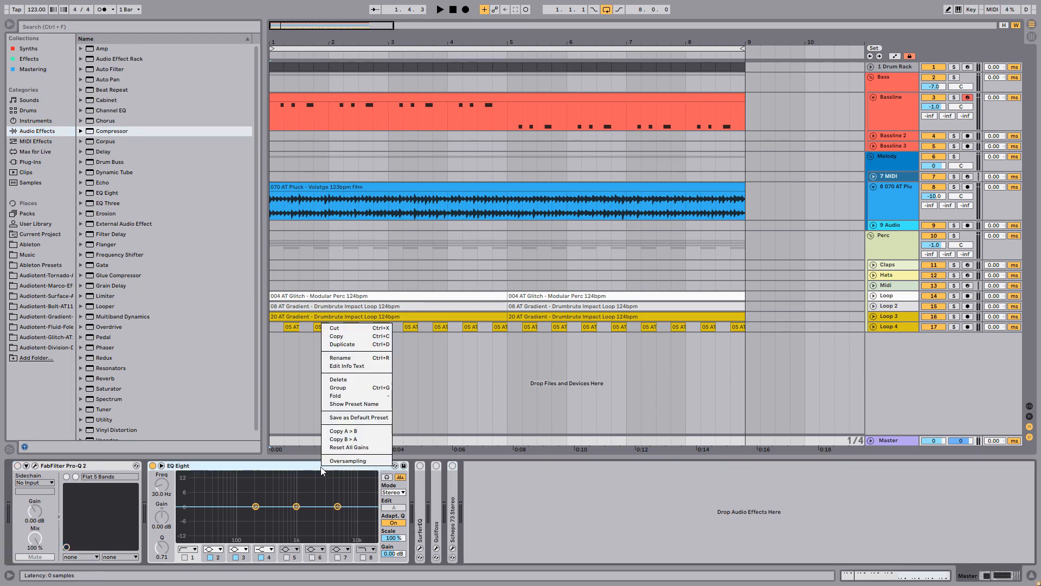
click(284, 460)
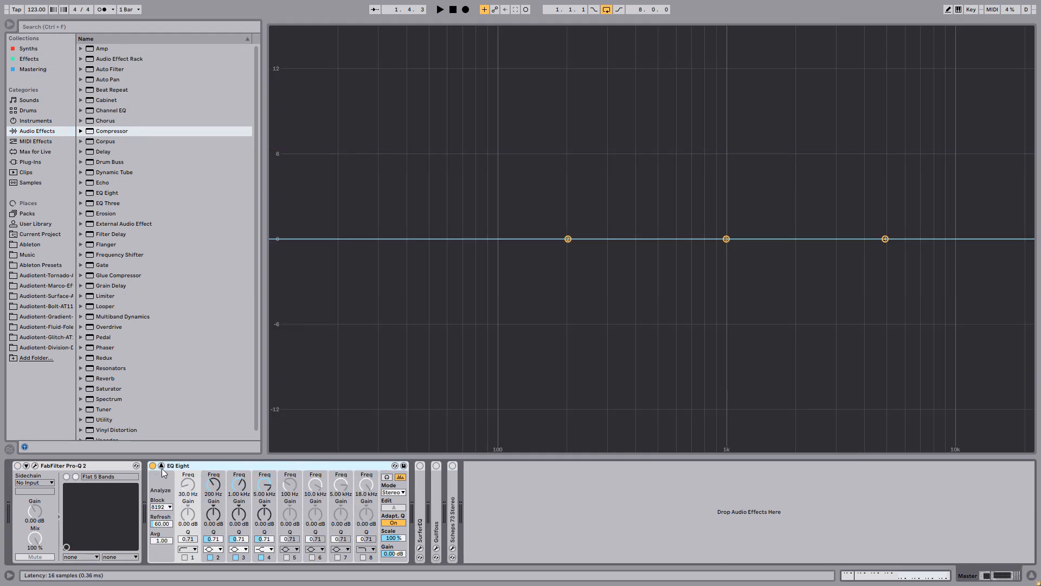
click(162, 466)
During playback, set EQ Eight to -4.38 dB at 212 Hz, 0.85 dB at 1.78 kHz and -0.97 dB at 6.67 kHz on bands 2 to 4
key(space)
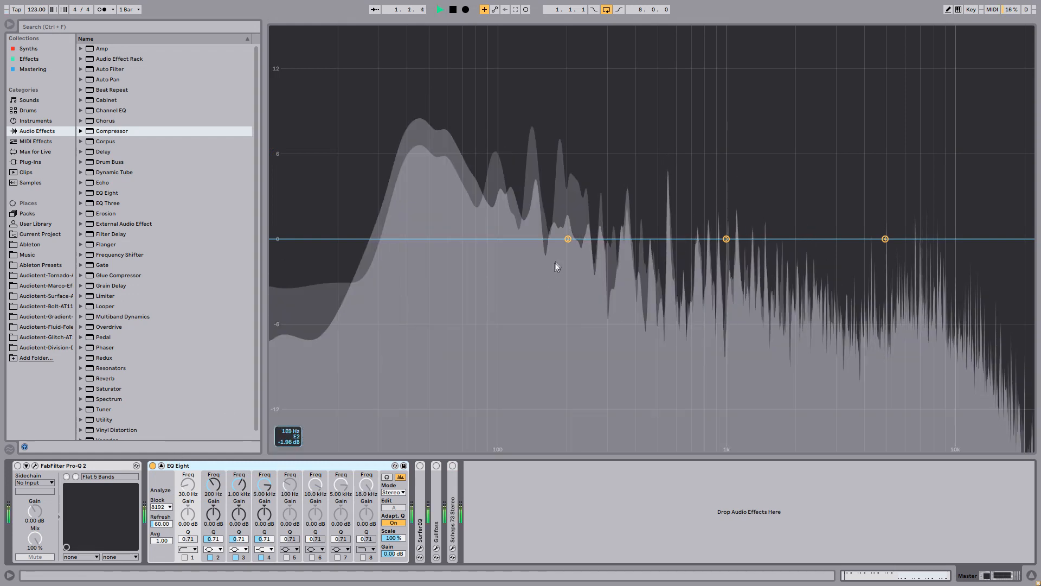
drag(568, 238, 575, 304)
drag(884, 239, 913, 252)
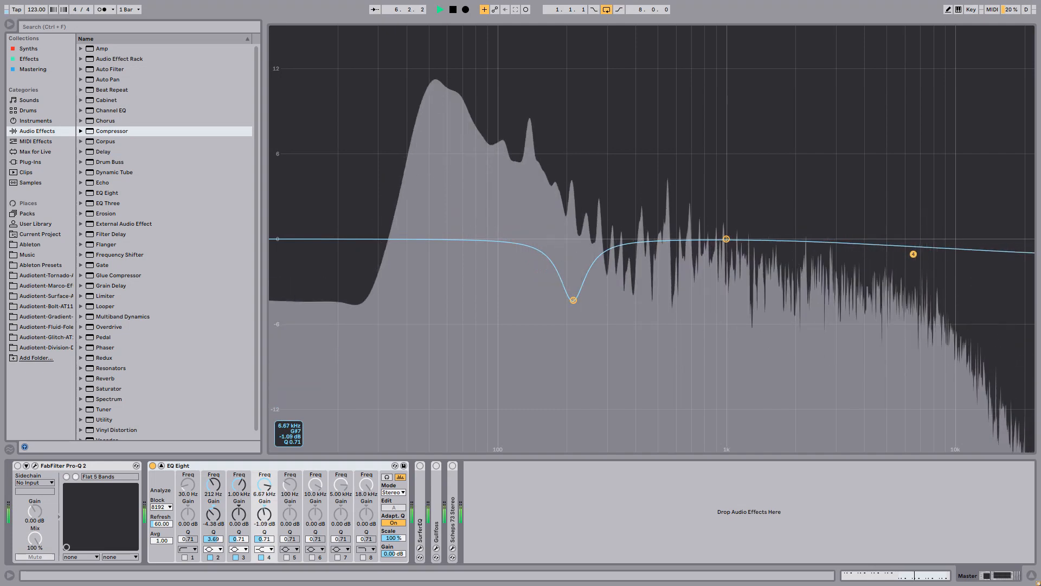
drag(726, 239, 783, 226)
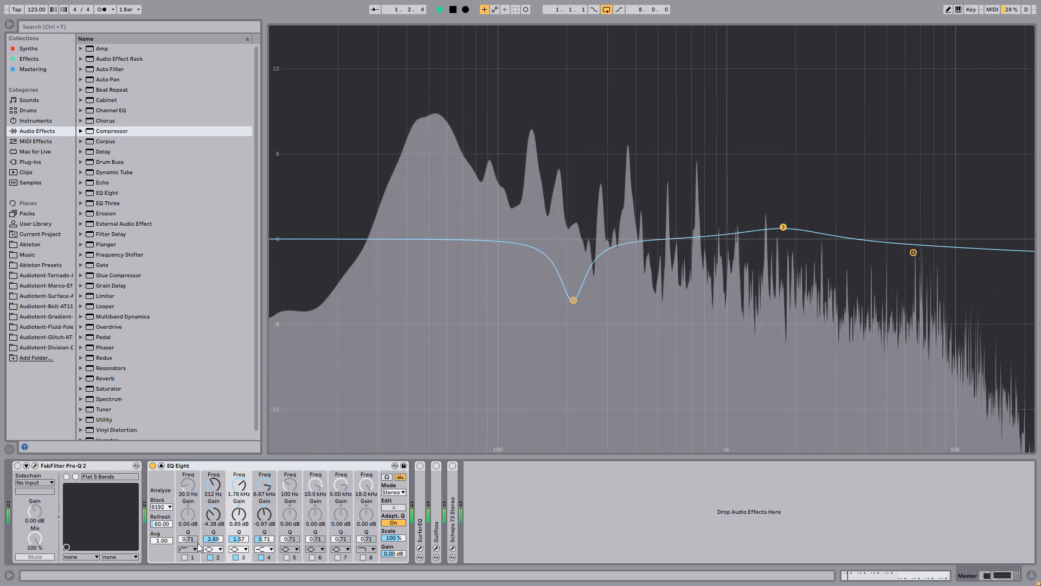
Enable EQ Eight's band 1 low cut, set it to 31.1 Hz with a Q of 0.91, and stop playback
click(185, 558)
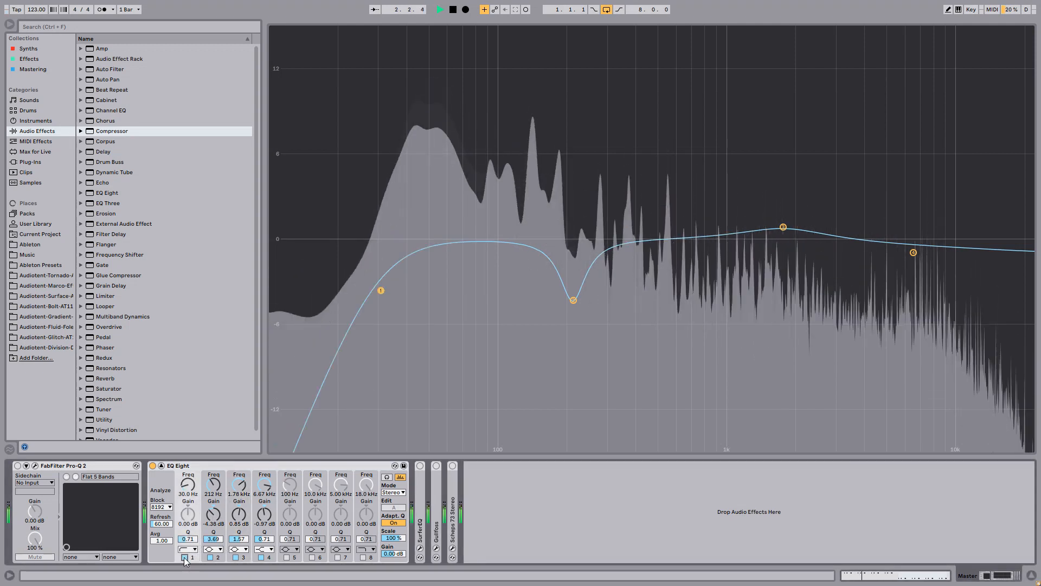
mouse_move(380, 290)
mouse_down()
mouse_move(372, 281)
mouse_move(384, 270)
mouse_move(398, 278)
mouse_move(506, 272)
mouse_move(468, 261)
mouse_move(384, 270)
mouse_up()
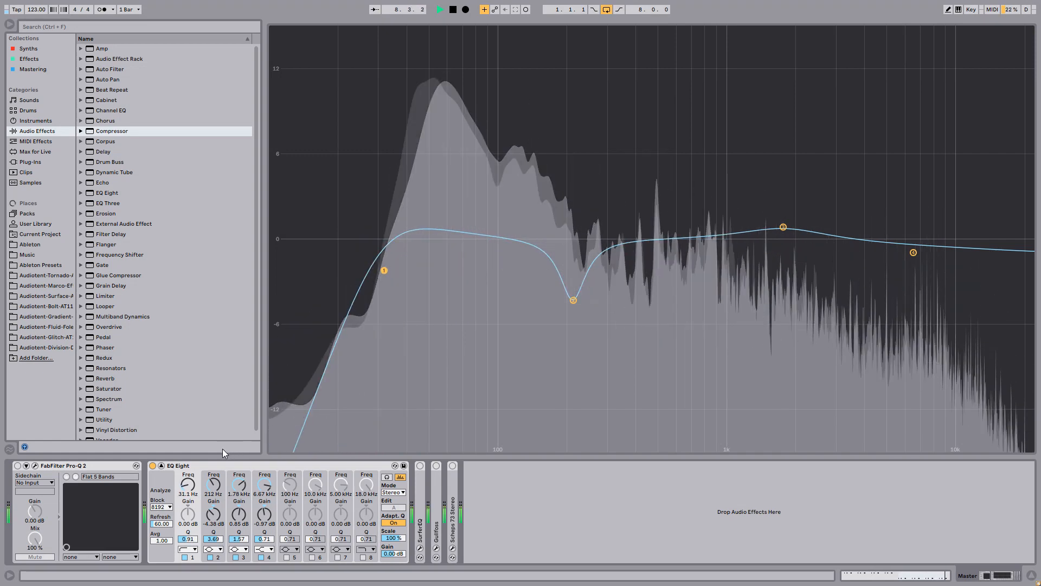
key(space)
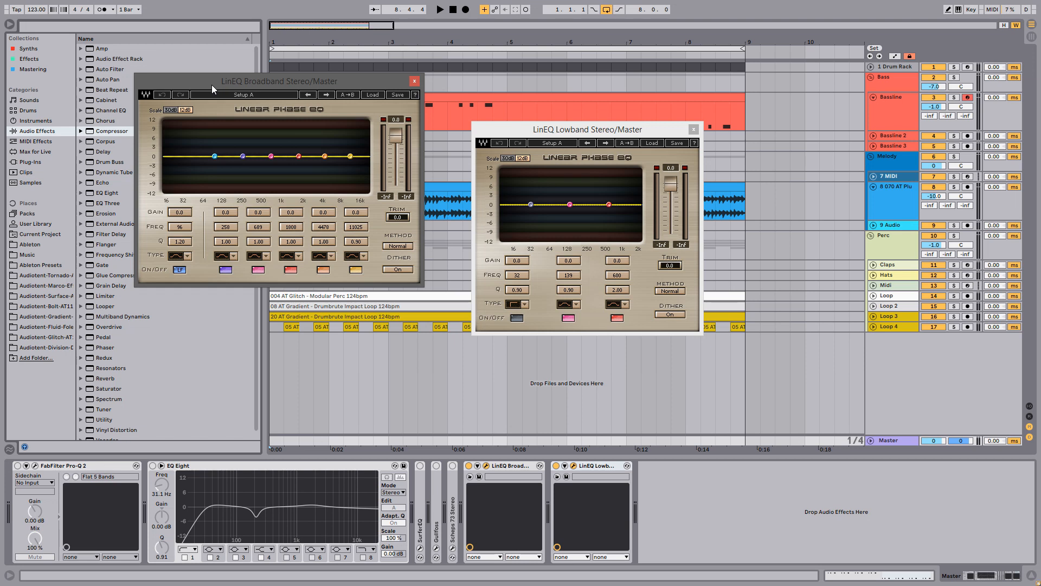
Turn on the first band of LinEQ Lowband and set its frequency to 65 Hz and its Q to 1.03
click(518, 317)
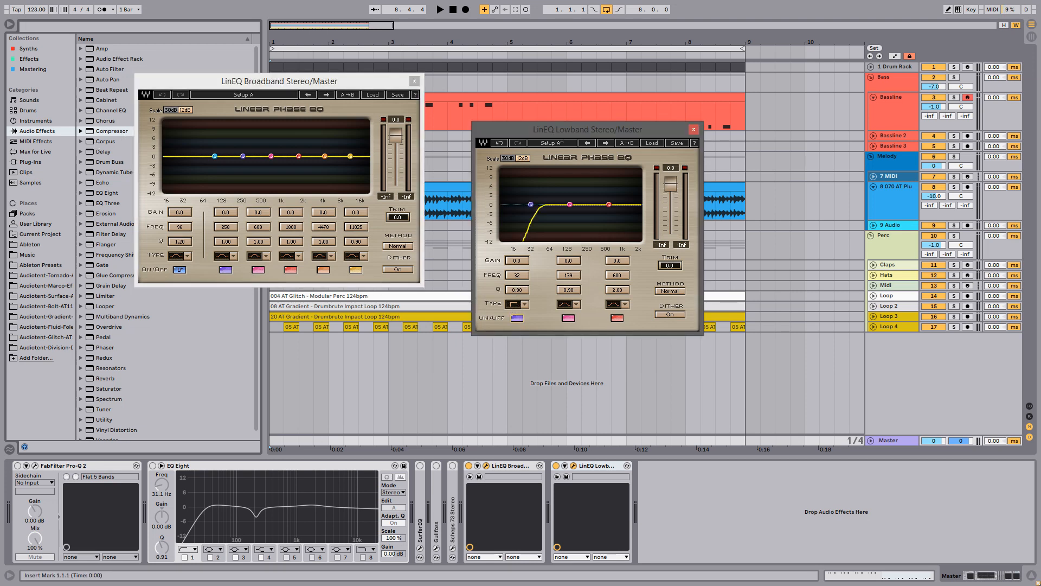
click(516, 277)
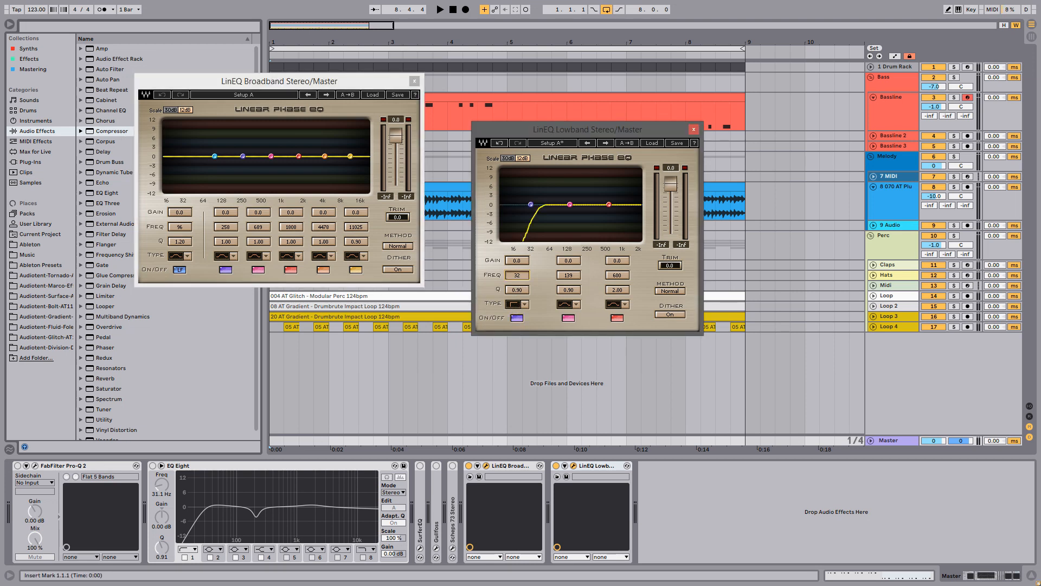
drag(517, 276, 516, 266)
click(520, 292)
text(1.23)
key(Return)
Examine the first band's filter types and the Method and Dither options in LinEQ Lowband
click(525, 304)
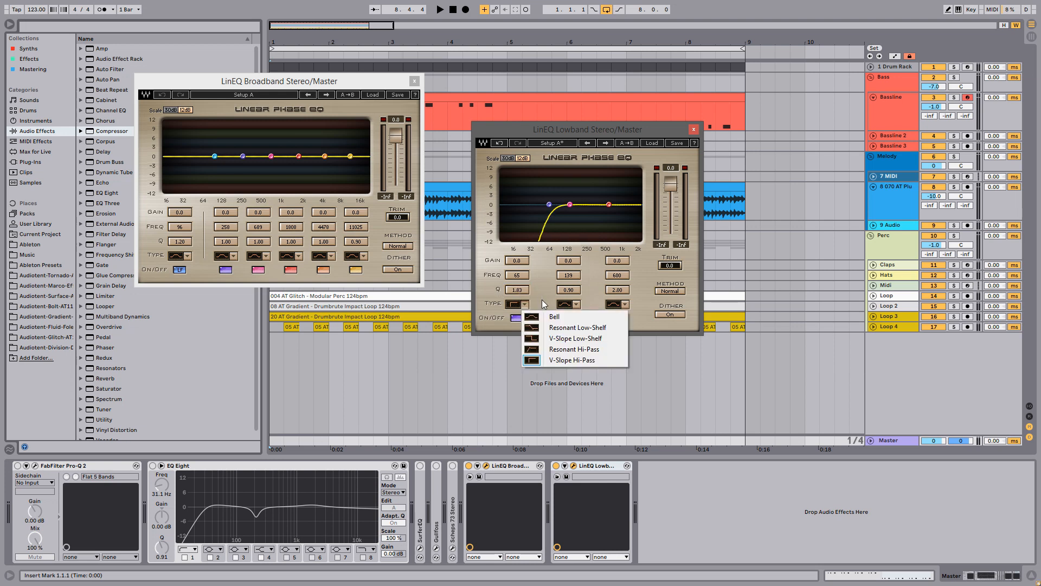
click(545, 297)
click(671, 290)
click(670, 314)
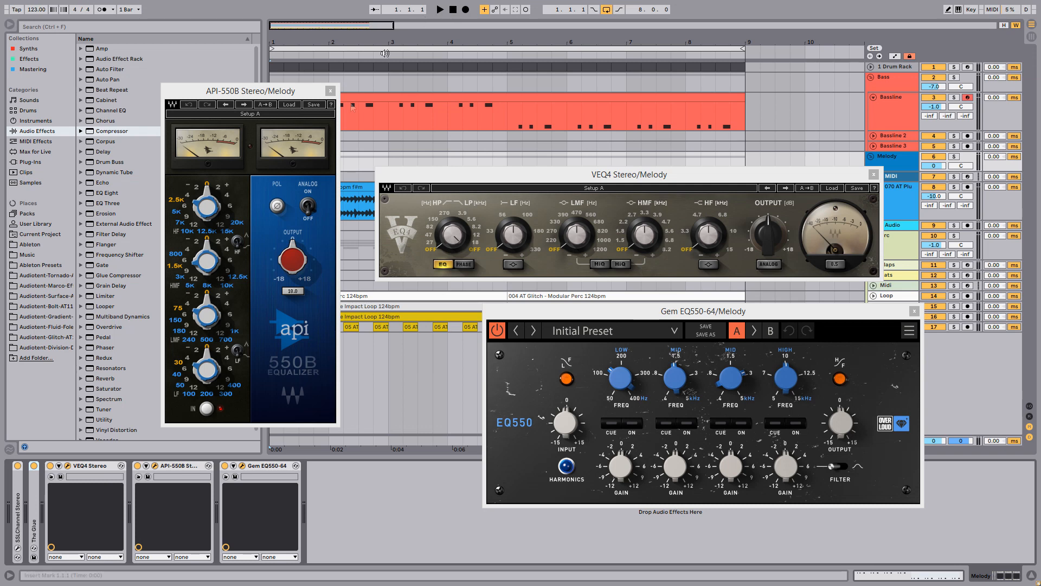
Delete the API-550B and Gem EQ550-64 plug-ins from the Melody group, keeping only VEQ4 of the three equalizers
click(191, 470)
key(Delete)
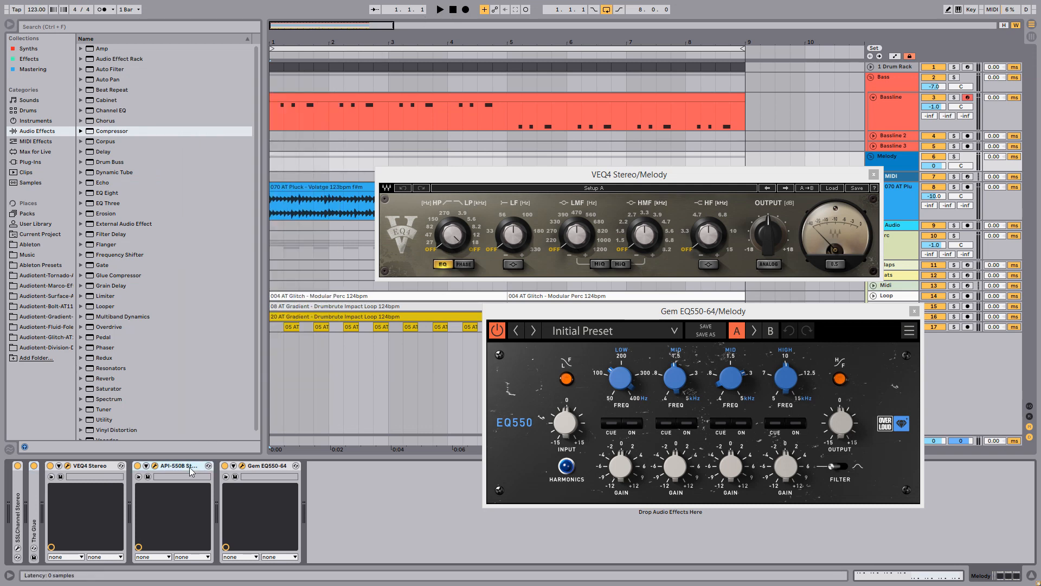
key(Delete)
Start playback, solo the Melody group and set the VEQ4 high-pass filter to 82 Hz
drag(519, 182, 433, 202)
key(space)
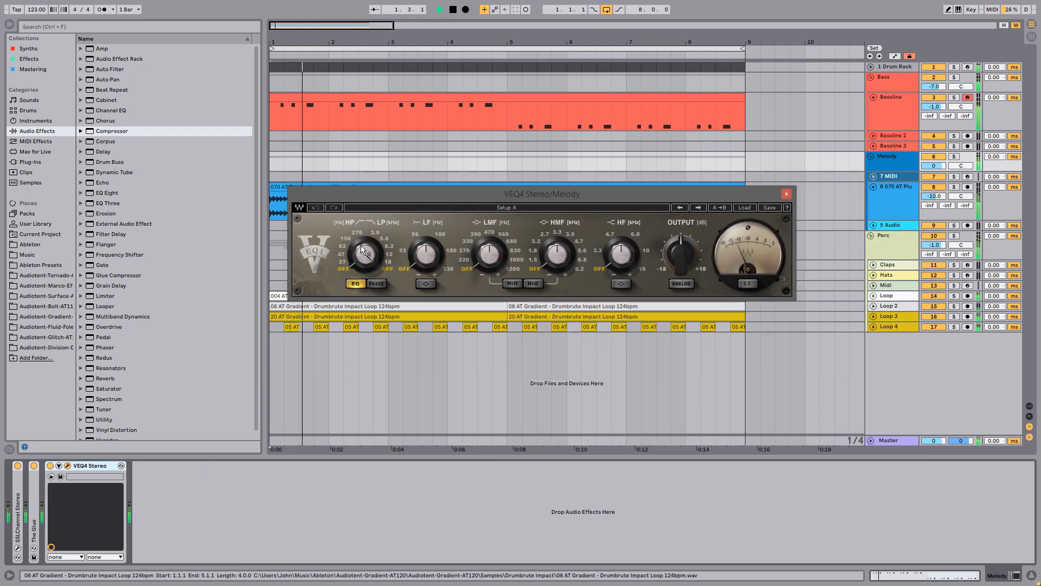
drag(374, 256, 374, 246)
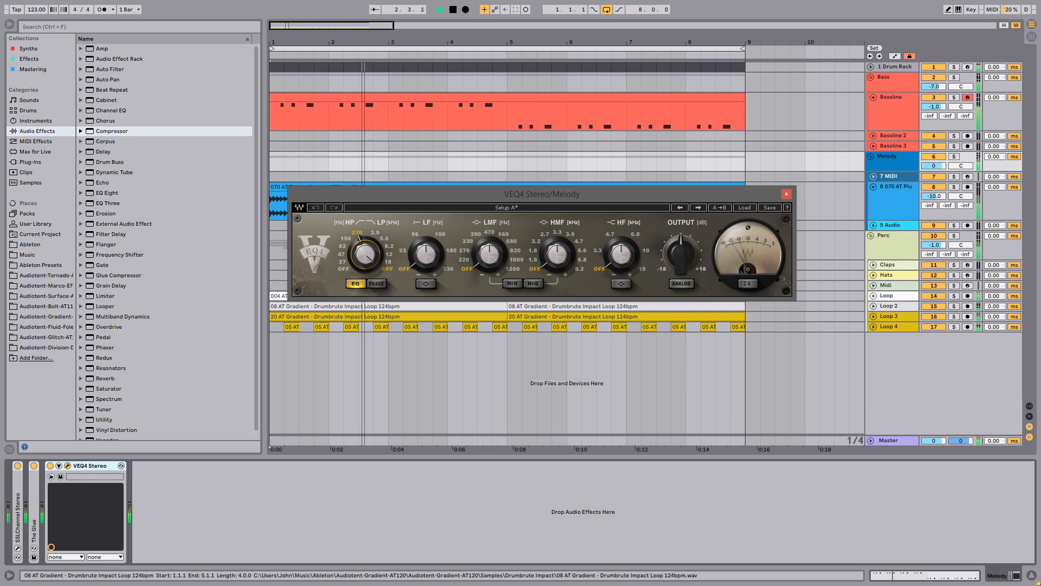
click(956, 156)
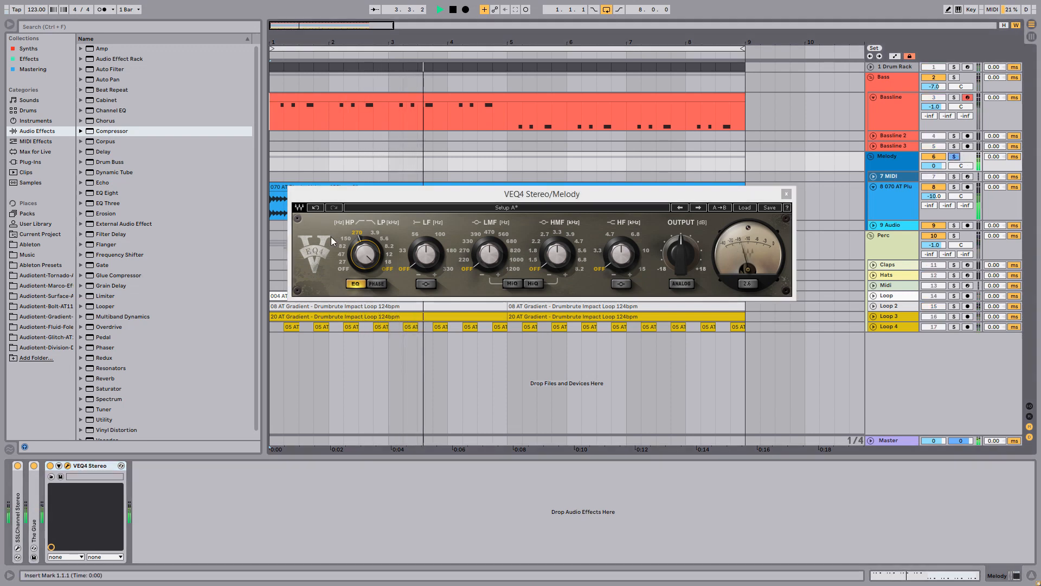
drag(373, 255, 373, 267)
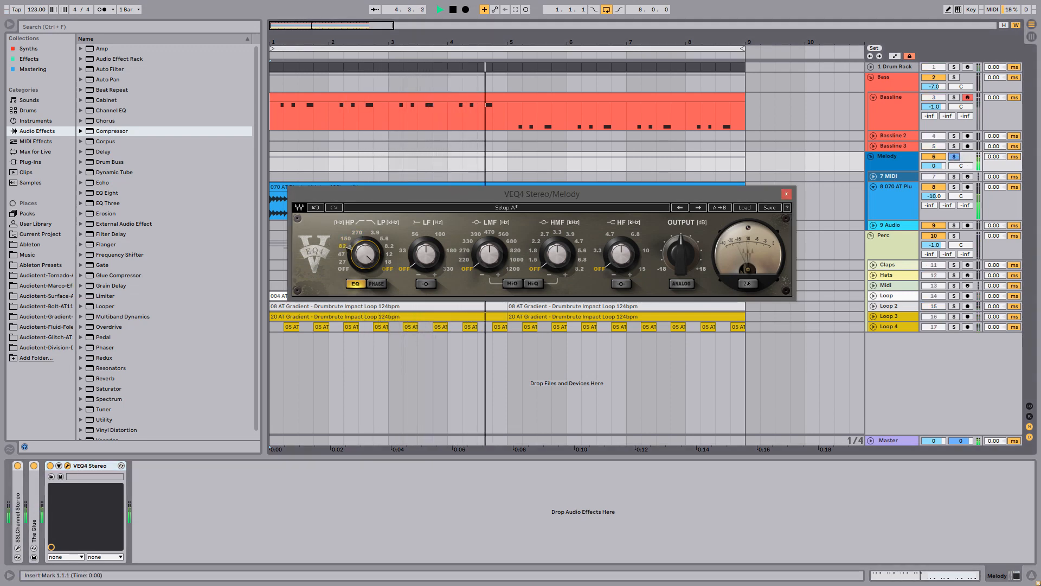
Set the VEQ4 frequencies to 560 Hz for LMF, 2.2 kHz for HMF and 4.7 kHz for HF, with HF switched to bell shape
drag(480, 263, 479, 230)
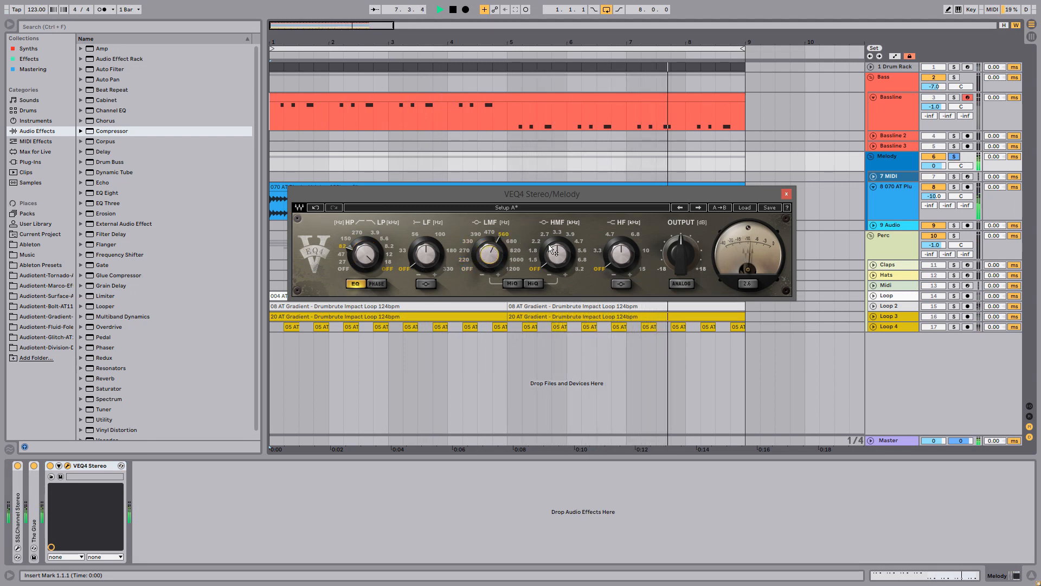
mouse_move(555, 267)
mouse_down()
mouse_move(555, 256)
mouse_move(555, 267)
mouse_up()
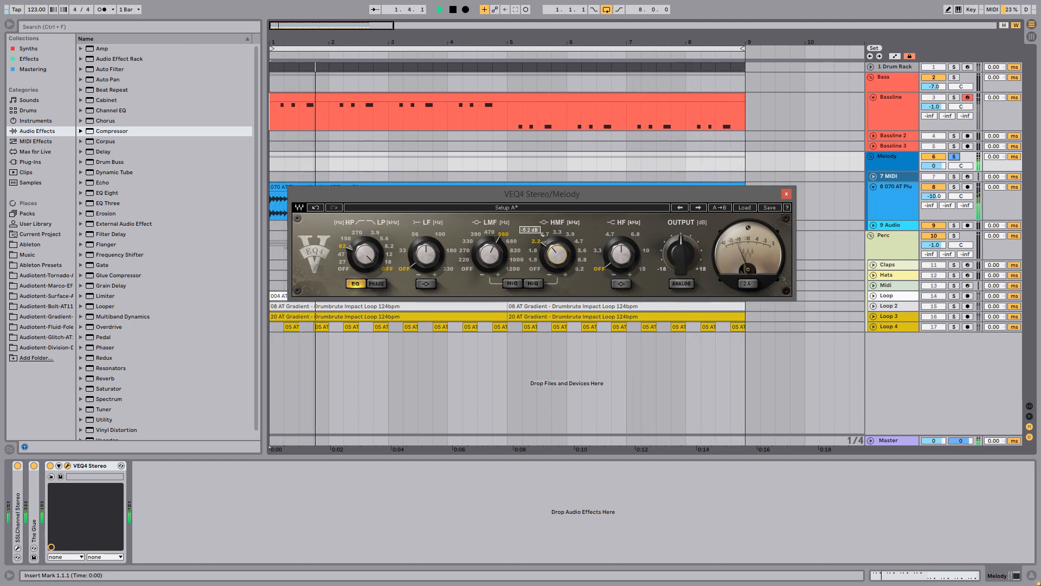
click(621, 283)
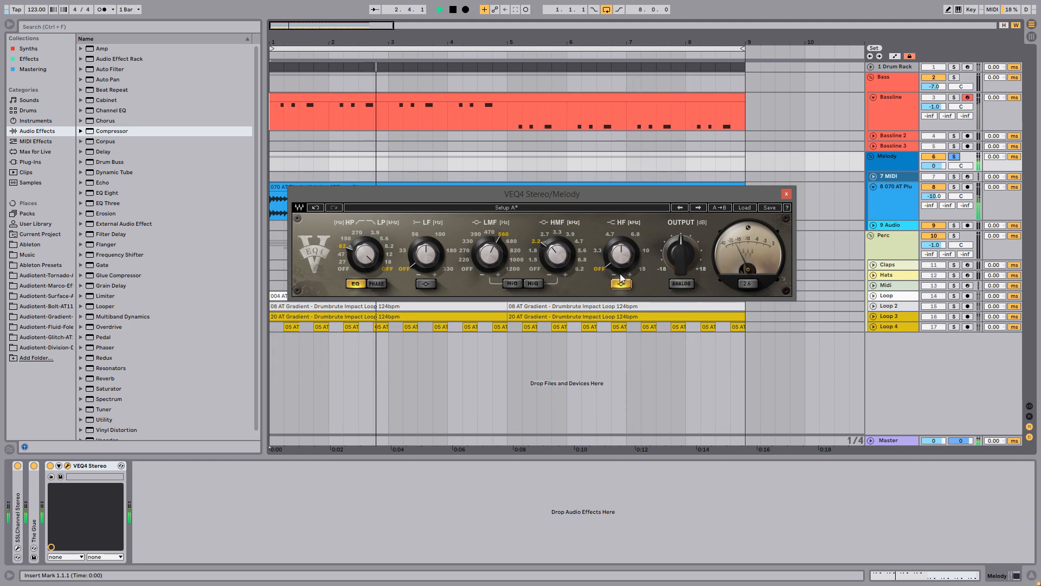
drag(620, 253, 621, 247)
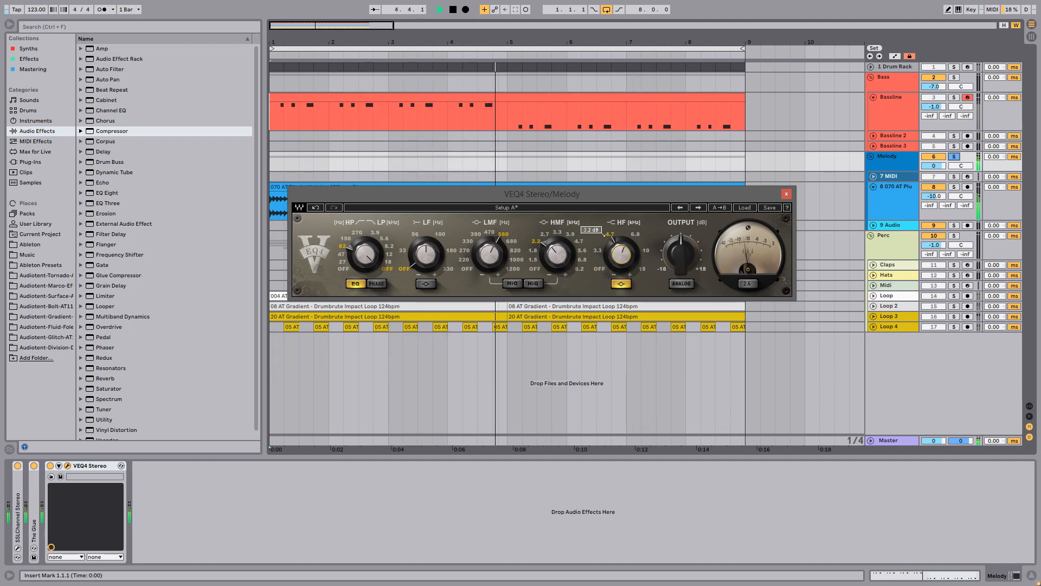
Turn on Hi-Q for the VEQ4 HMF band, then bypass and re-enable the plug-in to compare the soloed Melody group
click(533, 284)
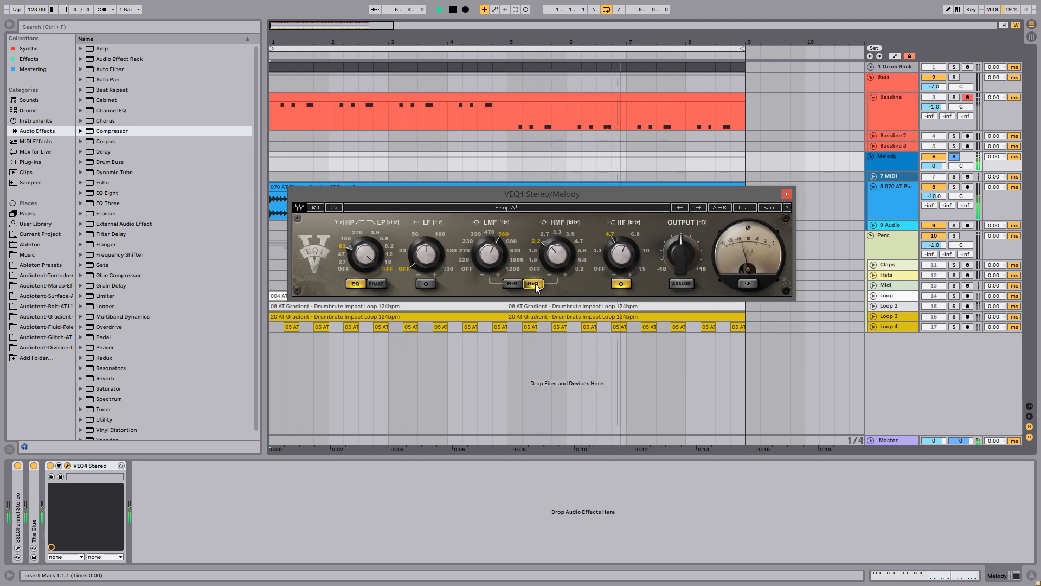
click(50, 465)
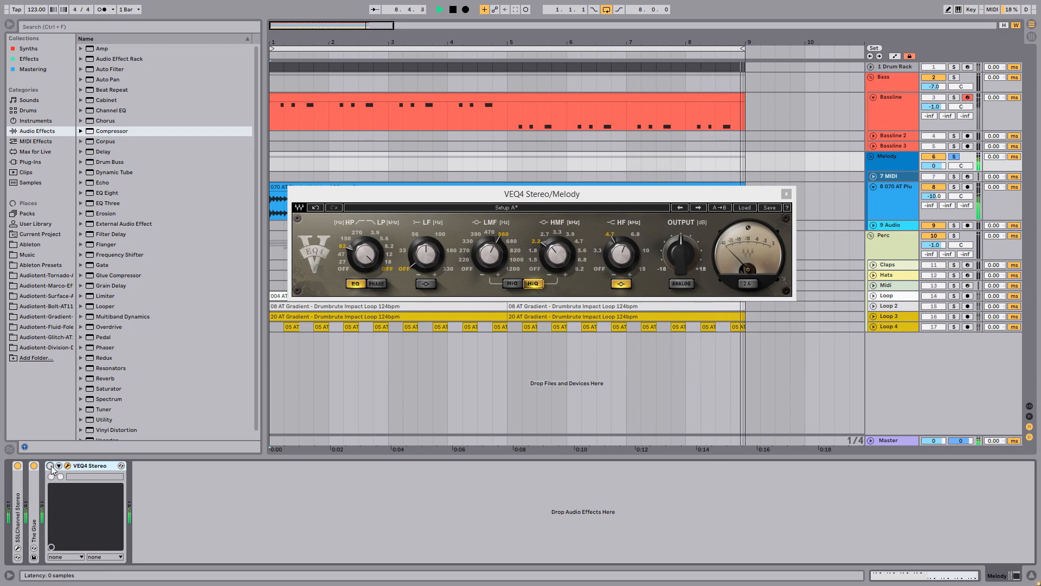
click(50, 466)
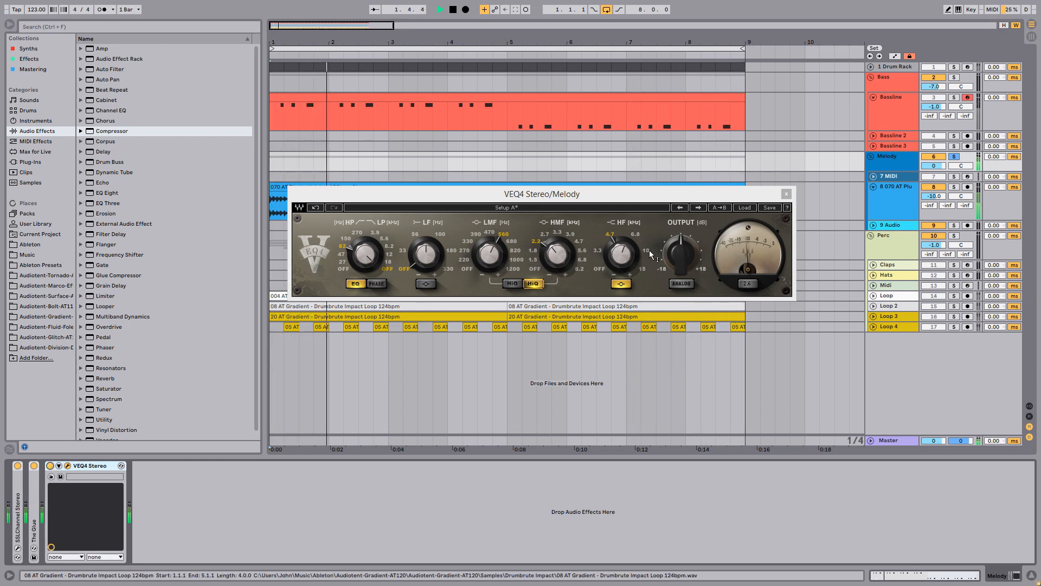
Readjust the VEQ4 HF and HMF gains, then switch the plug-in off and on again to compare the sound
click(605, 235)
drag(621, 255, 622, 257)
drag(557, 254, 556, 245)
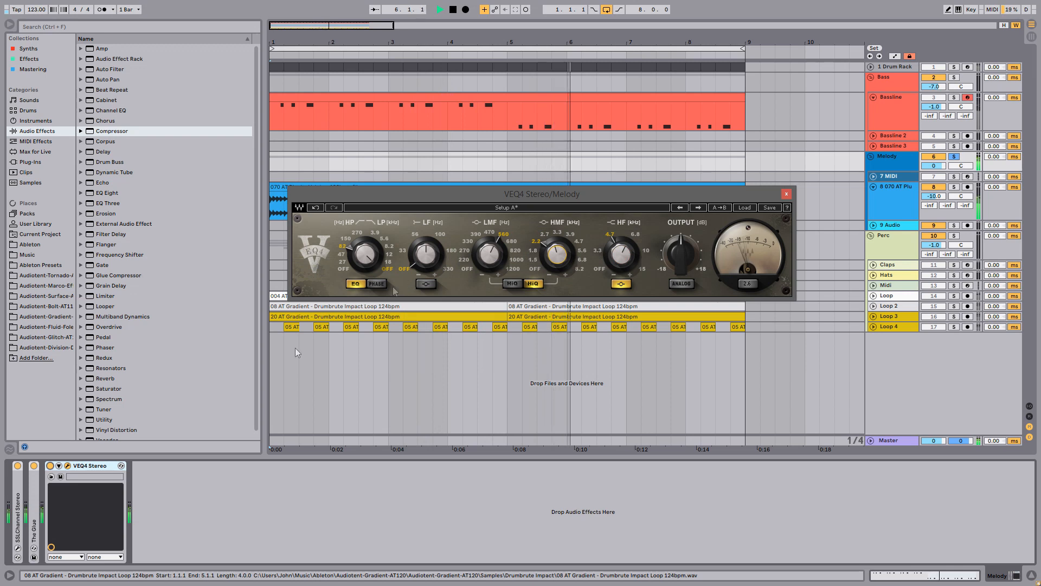
click(49, 466)
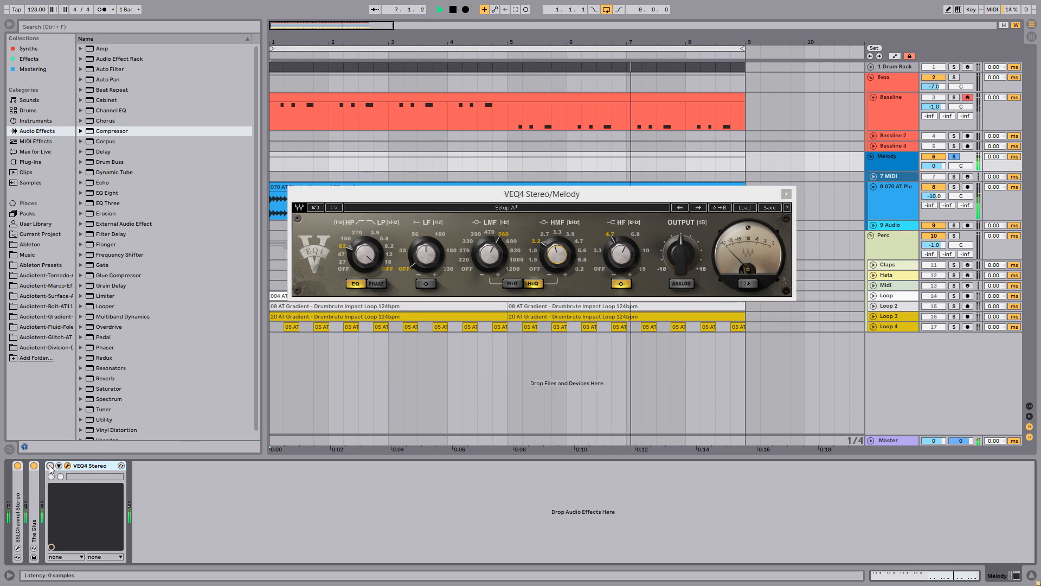
click(50, 465)
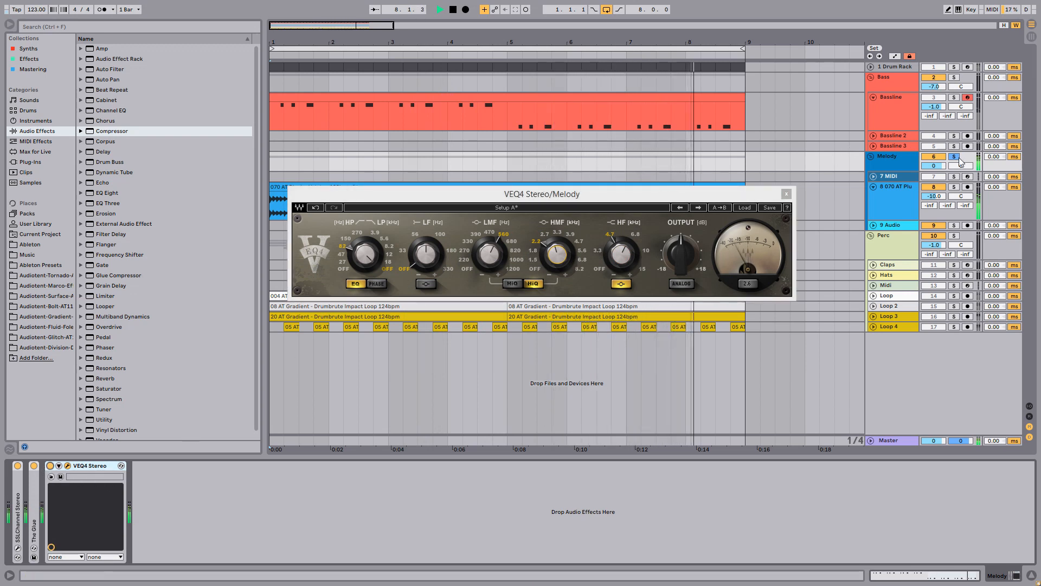
Unsolo the Melody group, compare VEQ4 off and on in the full mix, and readjust its HF gain
click(954, 157)
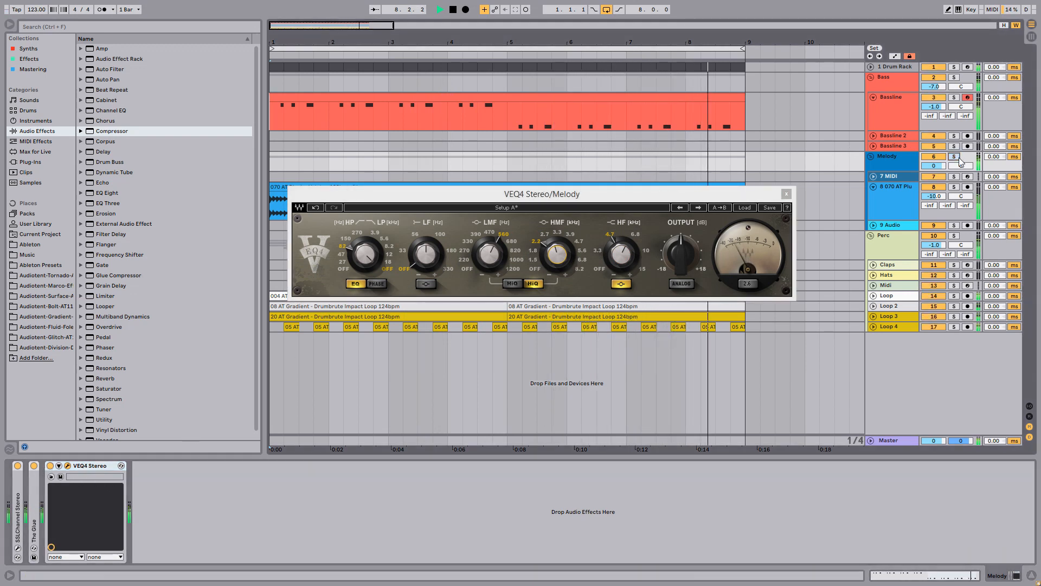
click(50, 465)
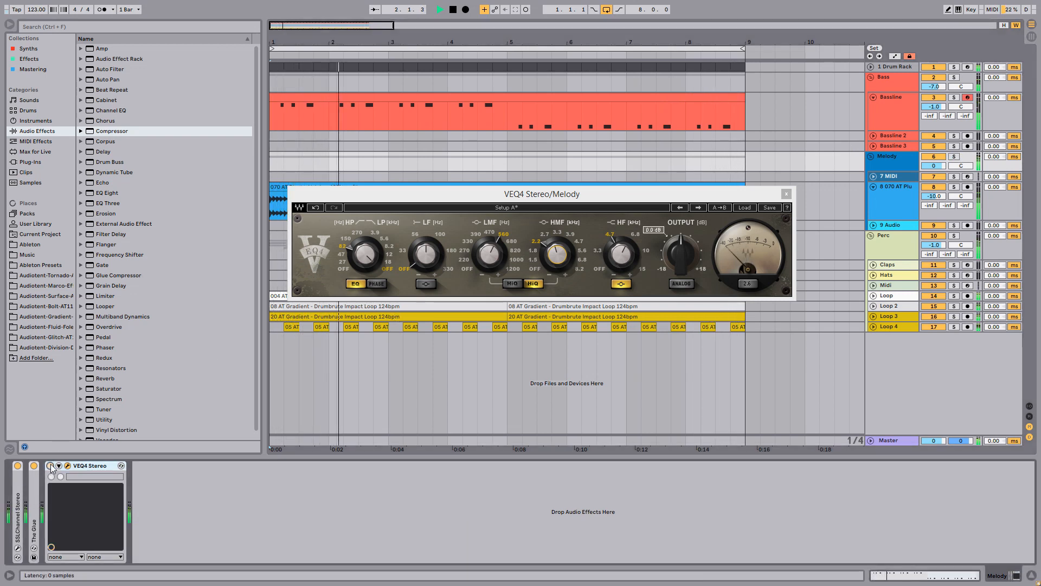
click(51, 466)
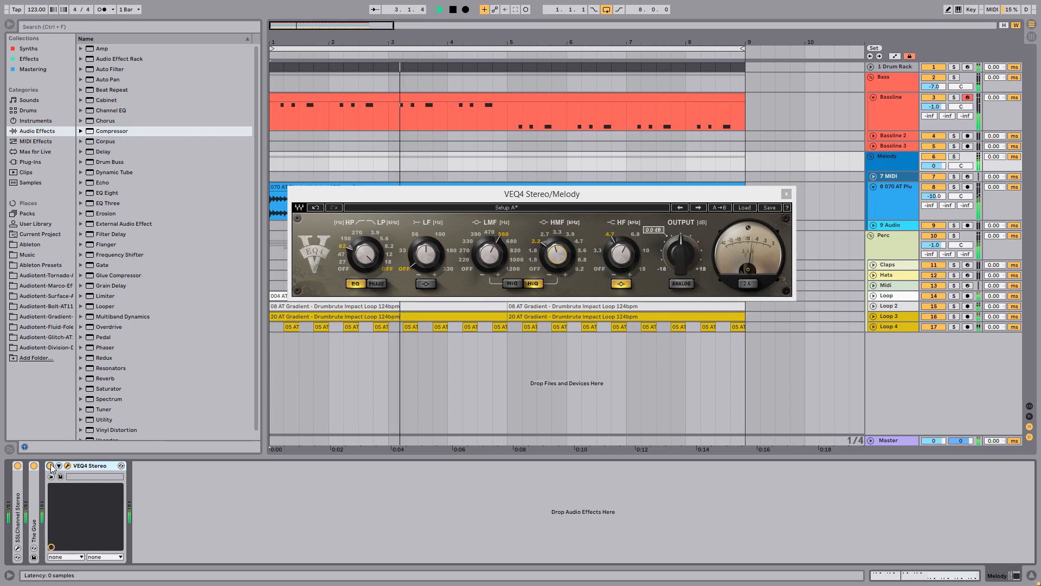
drag(619, 254, 620, 262)
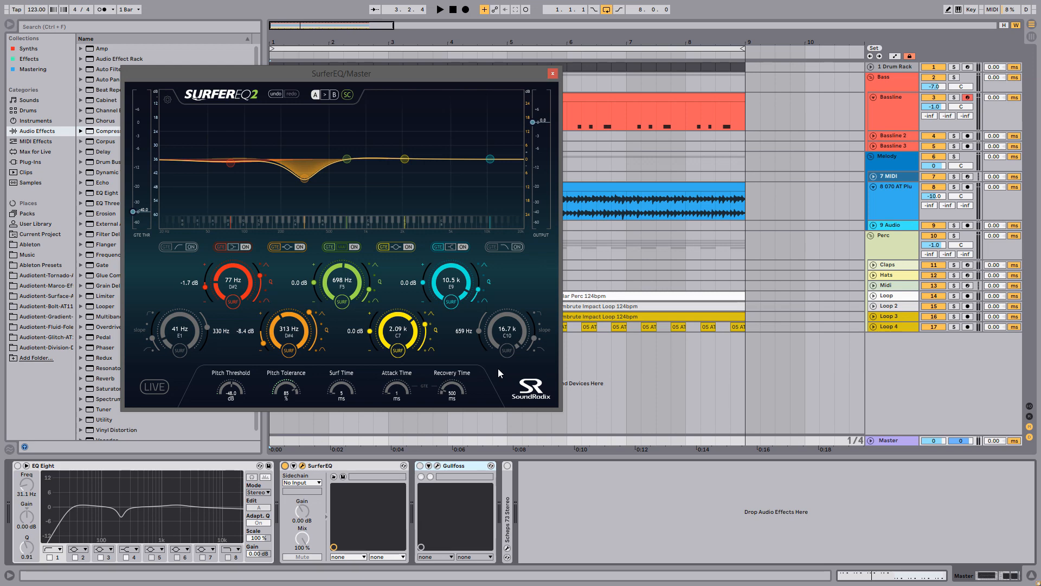
Start playback, enable SURF on SurferEQ's 77 Hz and 313 Hz bands, and boost the 313 Hz band to 5.7 dB
key(space)
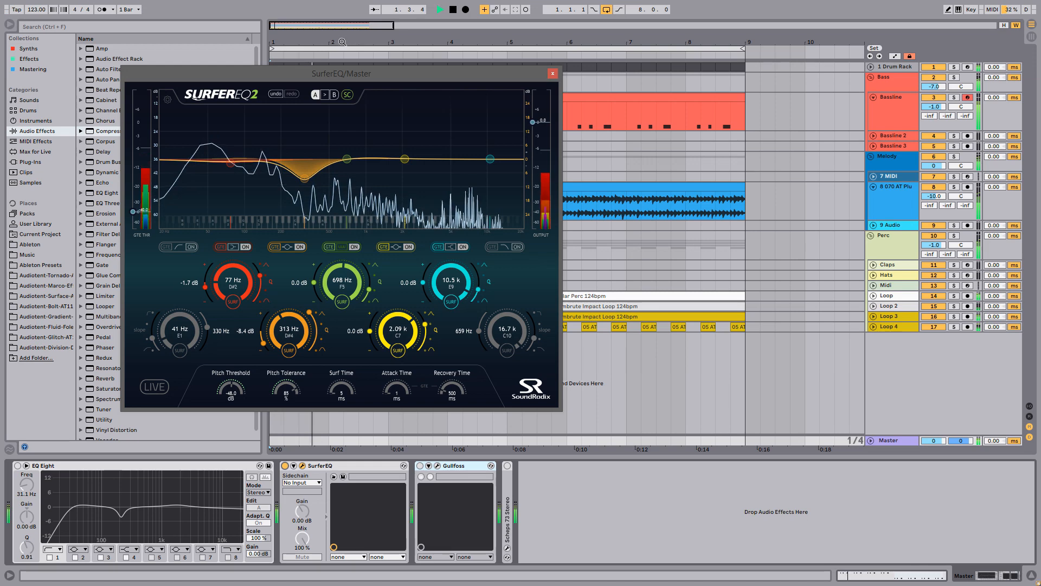
click(233, 302)
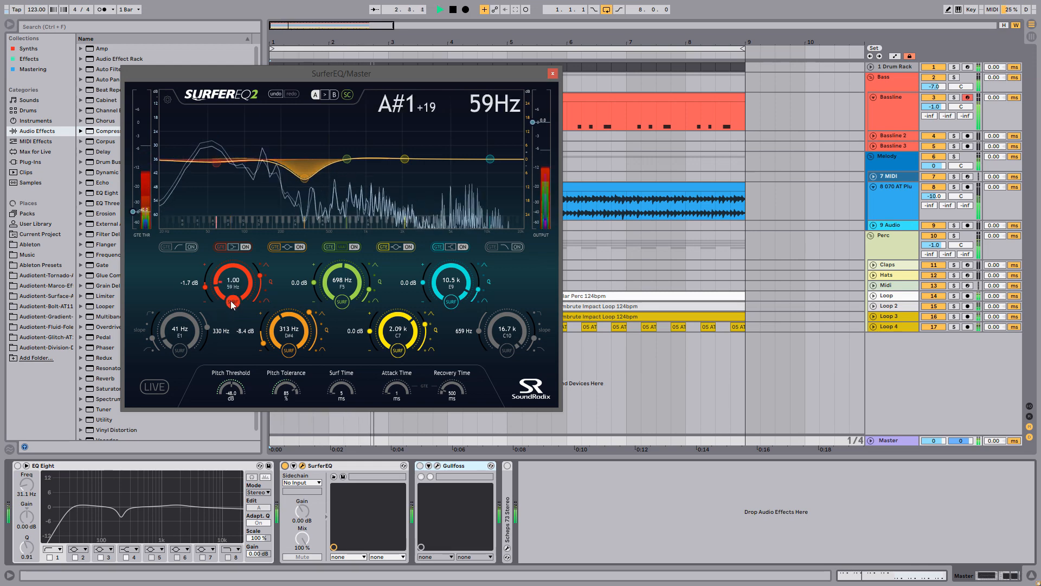
click(288, 350)
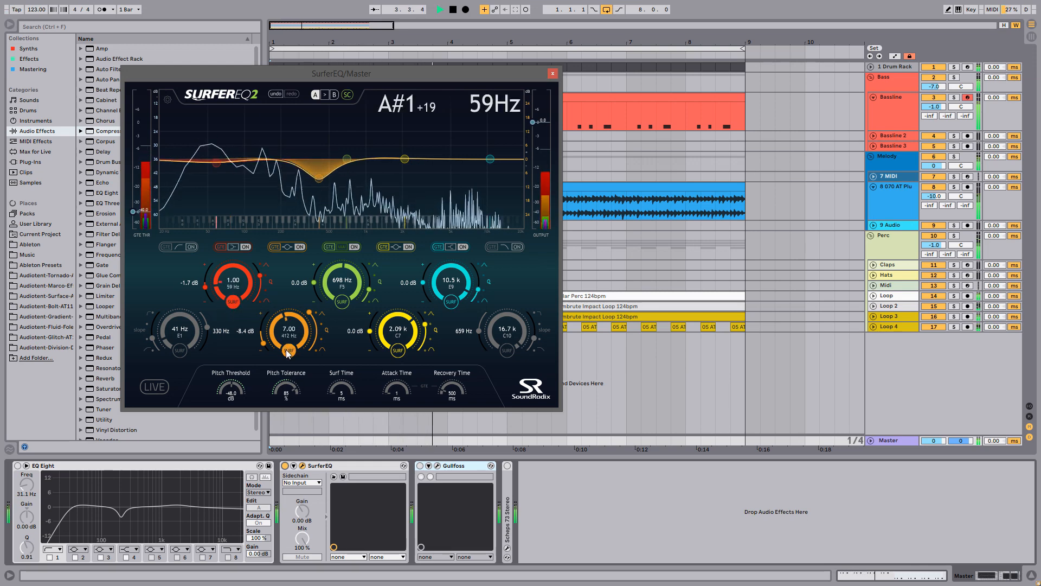
drag(263, 343, 266, 315)
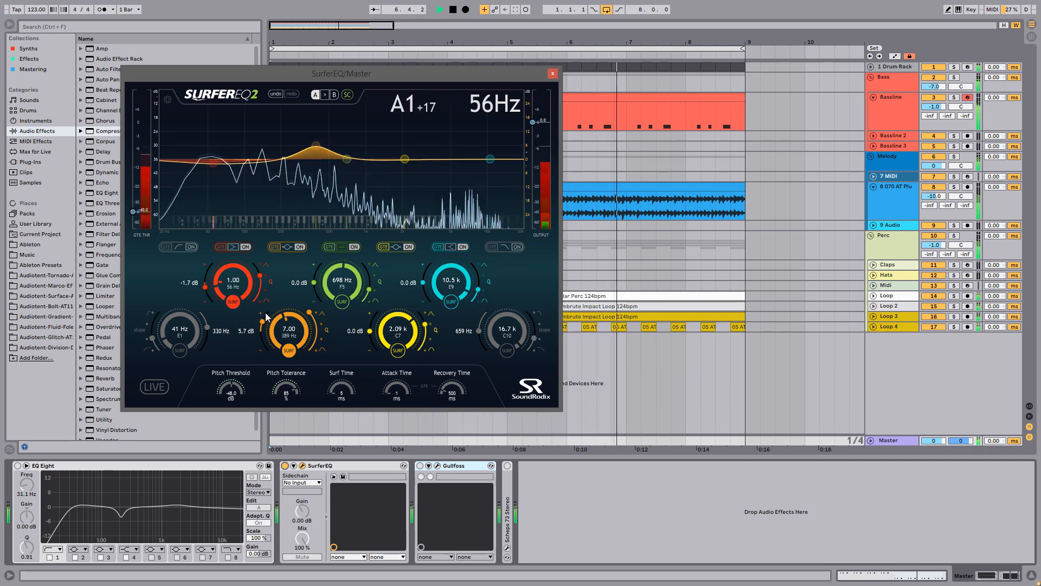
Adjust the Q of SurferEQ's 698 Hz band and enable SURF on it at harmonic 29.00 with 4.5 dB gain
drag(316, 283, 316, 285)
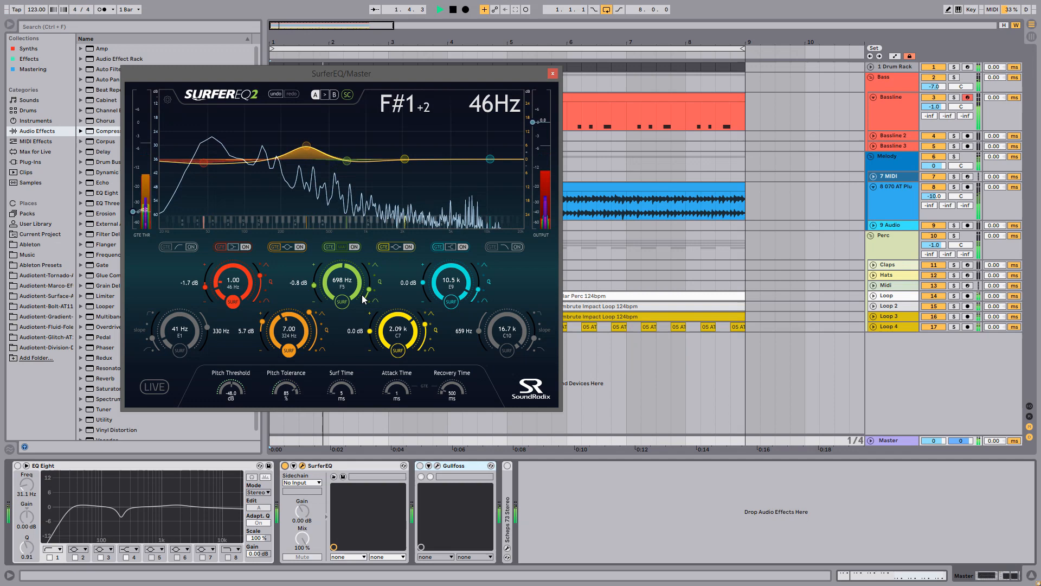
drag(369, 292, 338, 266)
click(342, 302)
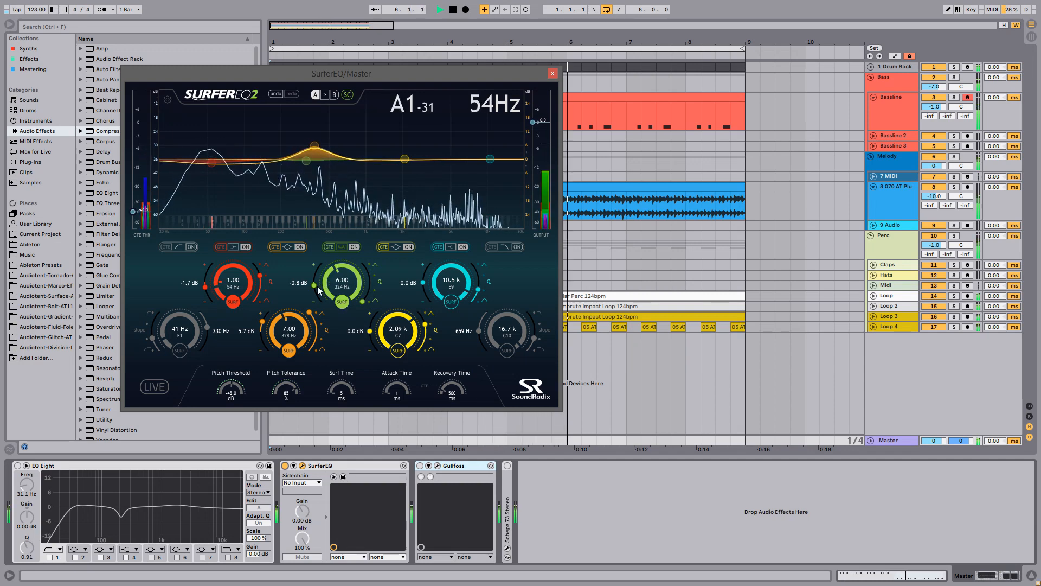
drag(314, 284, 329, 253)
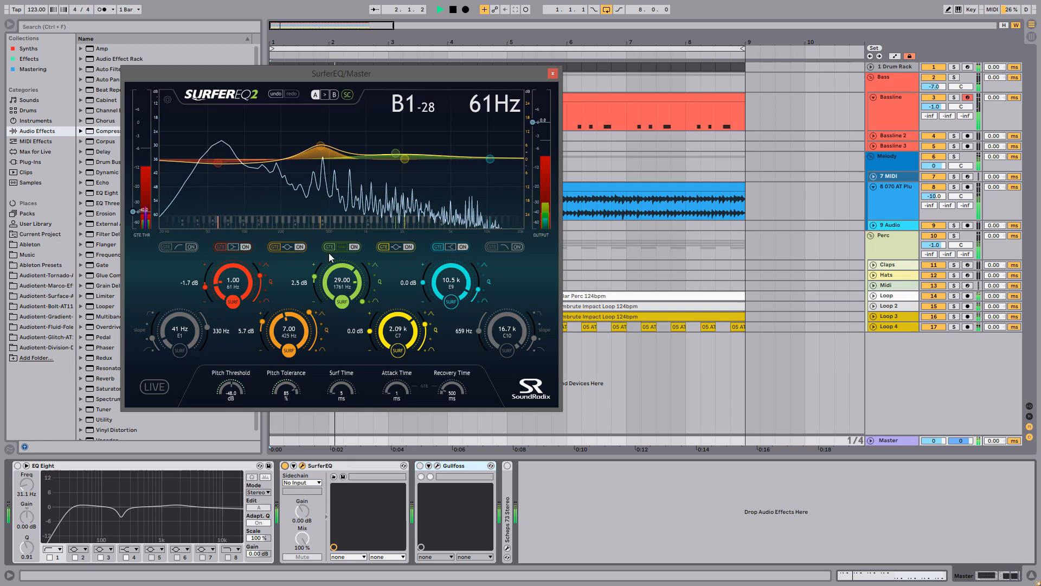
drag(315, 277, 317, 274)
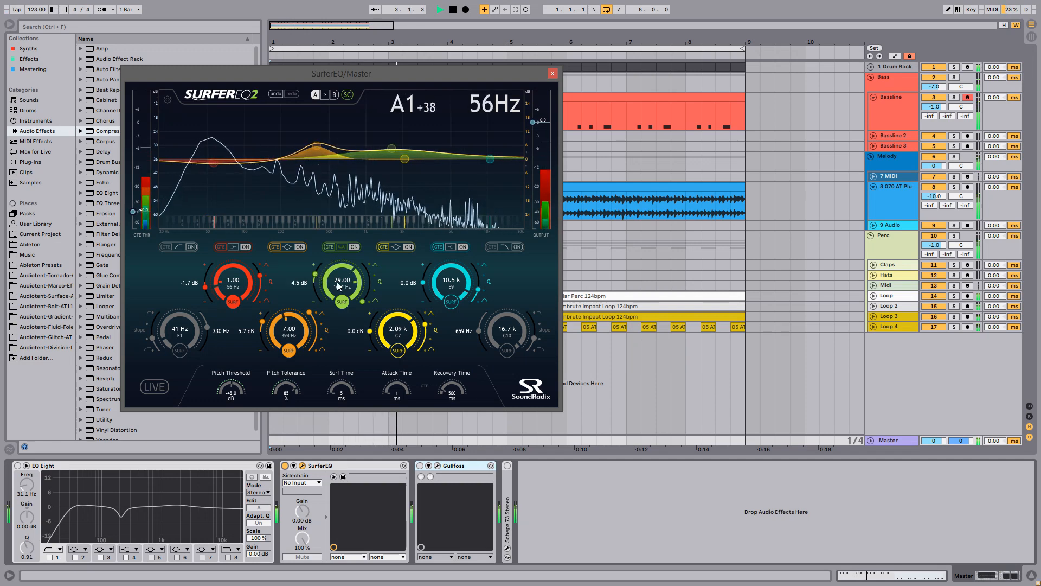
Turn off SURF on the orange and red bands and bring the red 77 Hz band's gain to 0 dB
click(289, 351)
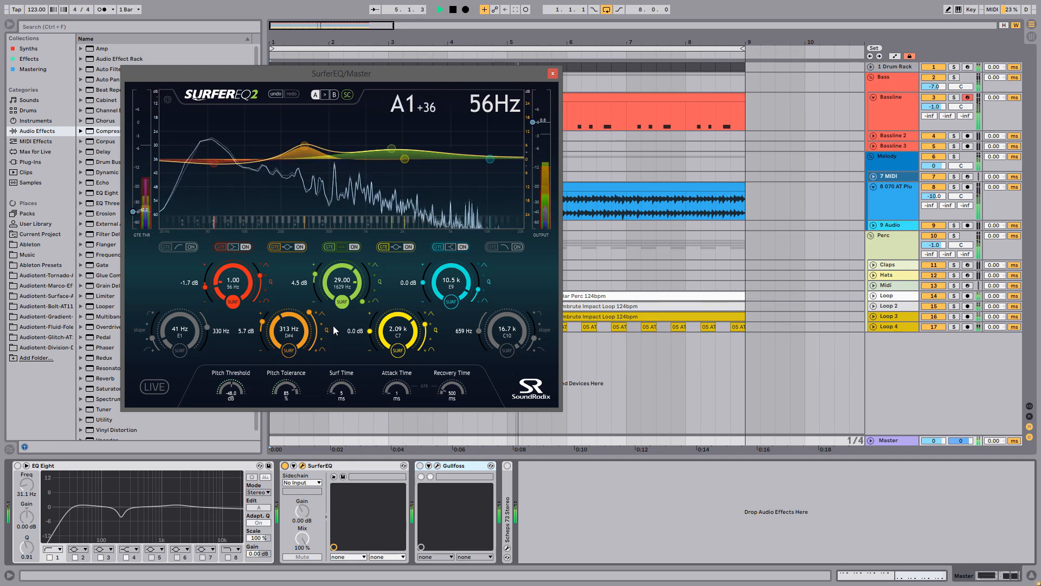
click(227, 303)
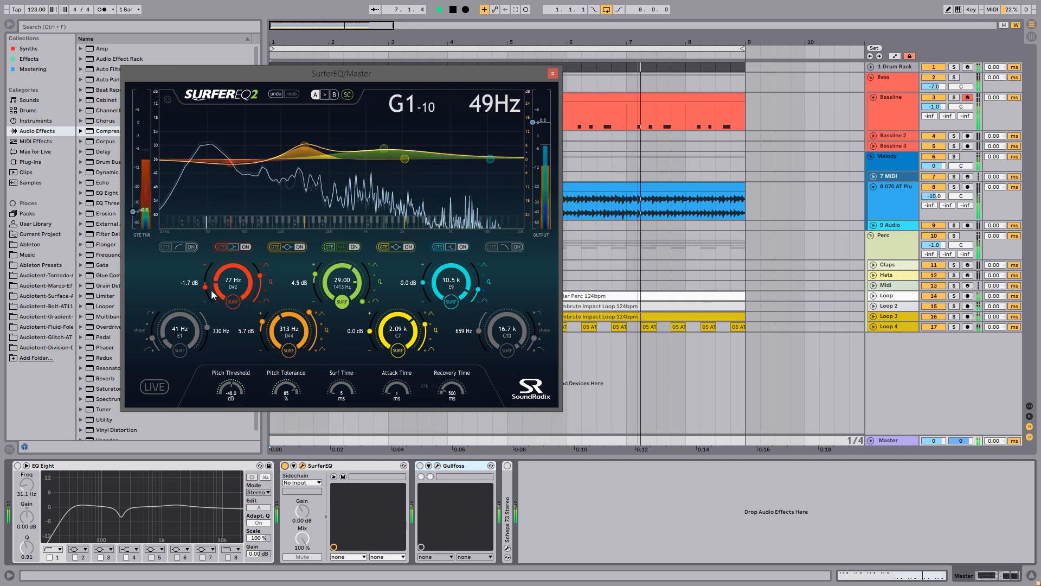
drag(206, 287, 205, 282)
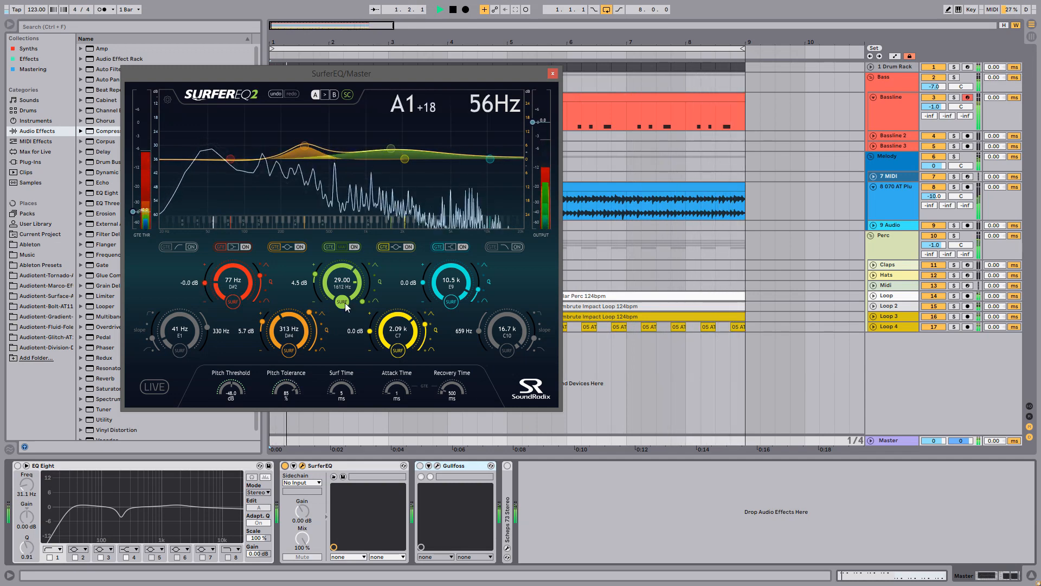
Set Surf Time to 455 ms and Pitch Tolerance to 72%, then turn SURF back on for the orange band and change its Q
drag(341, 389, 341, 363)
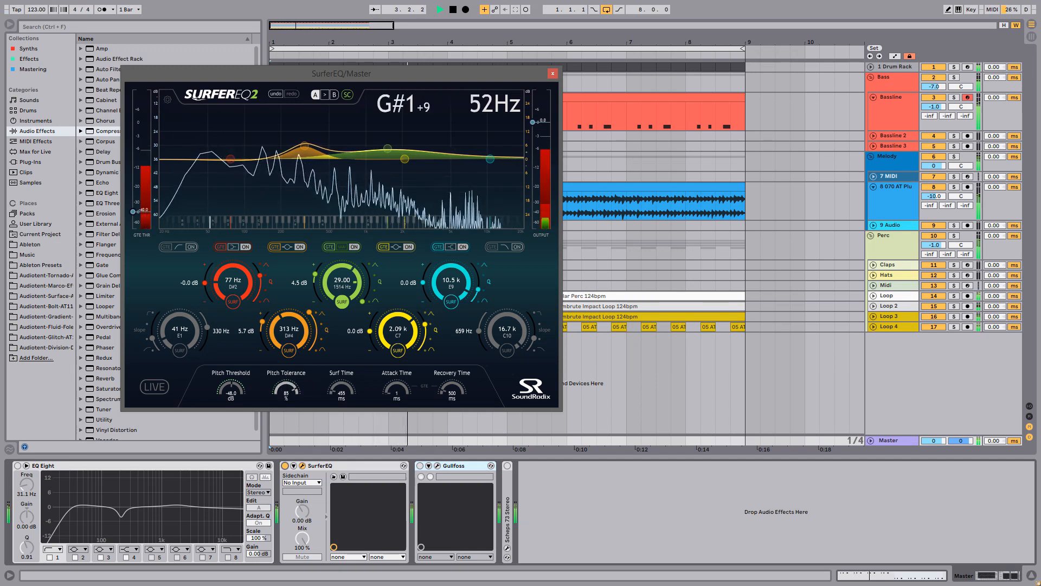
drag(286, 389, 286, 396)
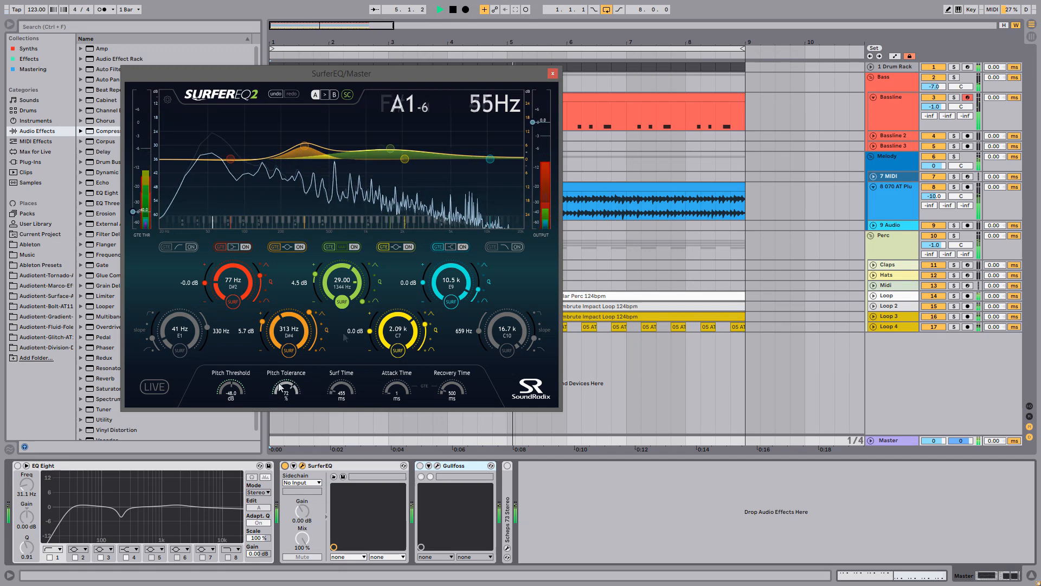
click(289, 351)
drag(309, 313, 316, 329)
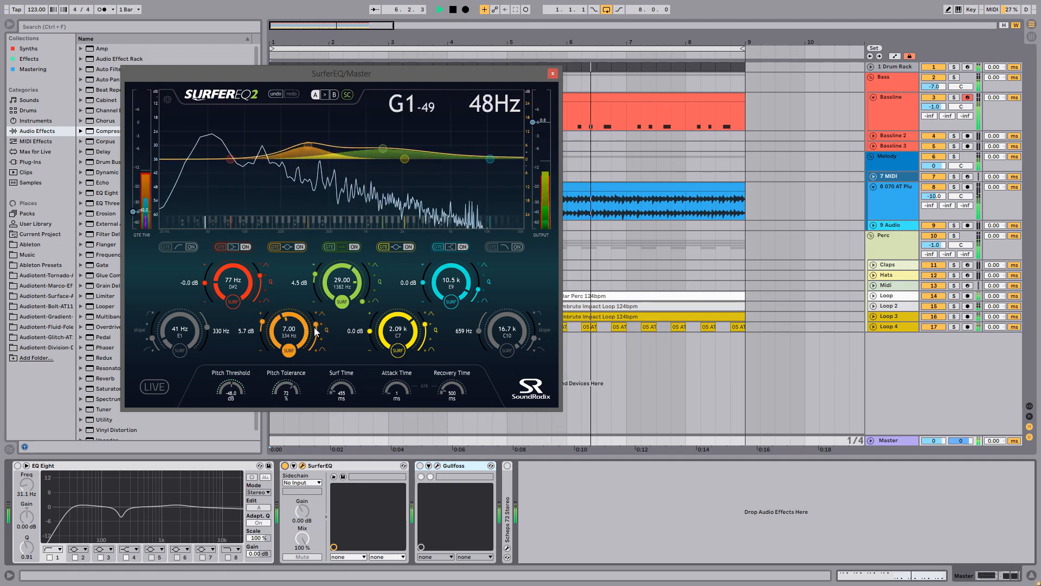
Enable SURF on the 10.5 kHz band at harmonic 37.00 with -1.4 dB gain, then stop playback and delete SurferEQ from the master
click(450, 301)
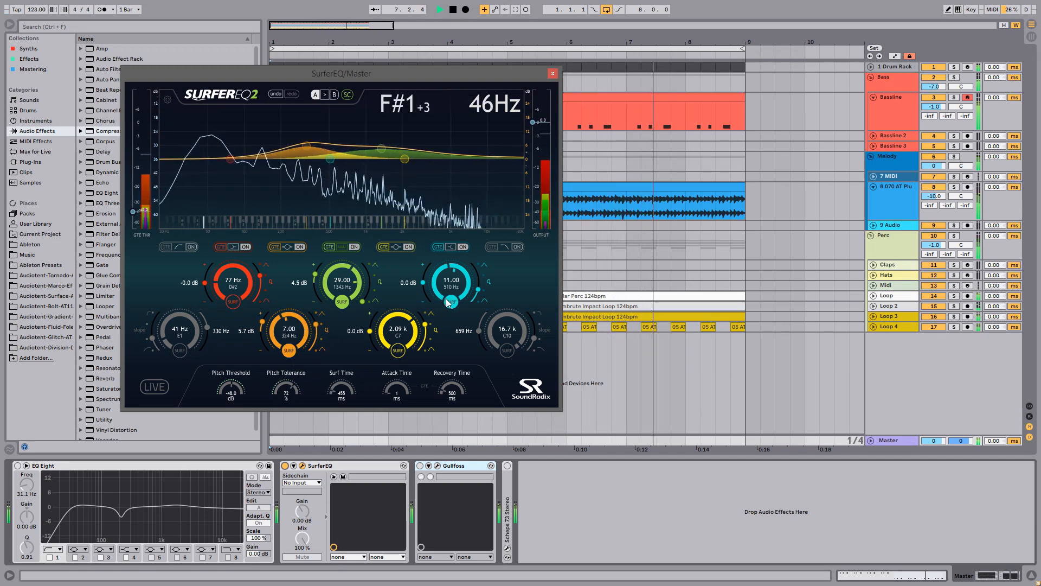
drag(423, 282, 442, 264)
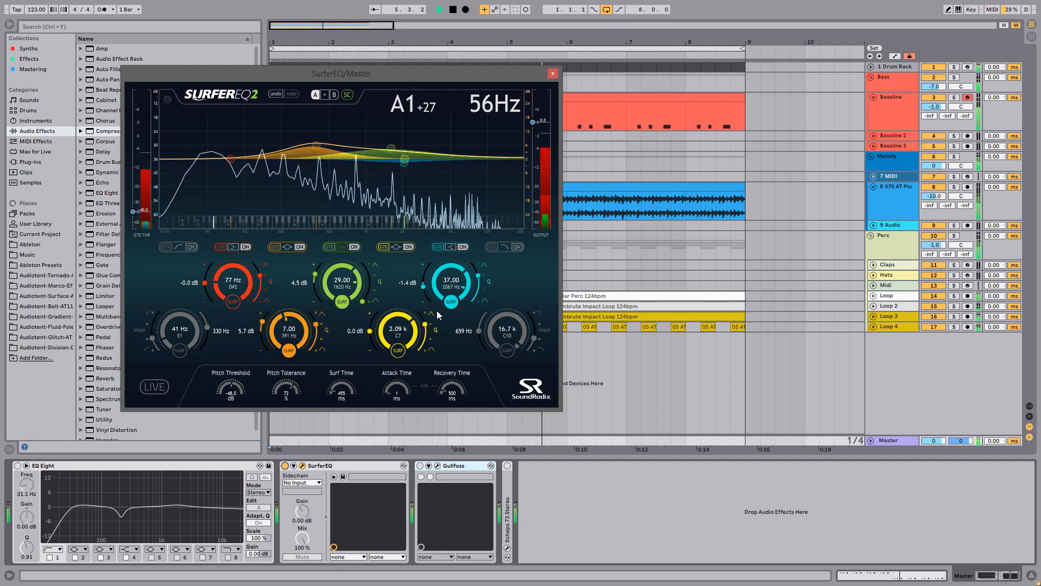
key(space)
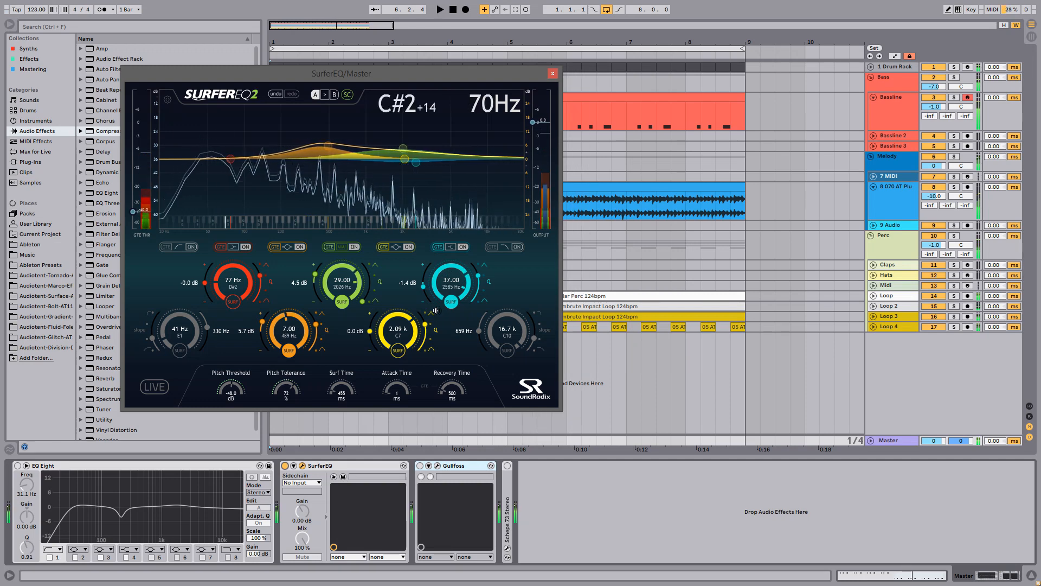
key(Delete)
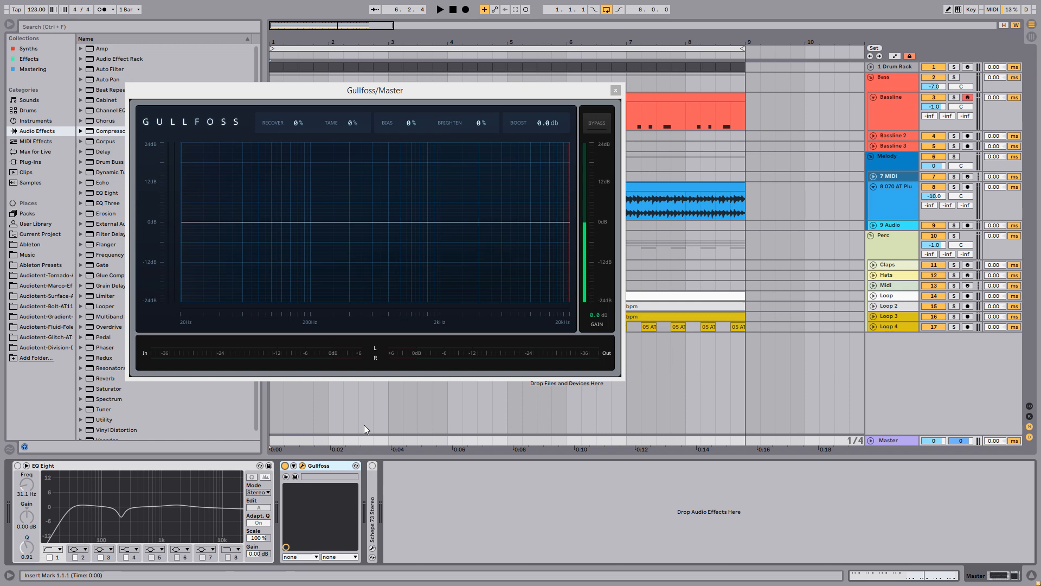
Start playback and set Gullfoss on the master to Recover 16%, Tame 39%, Bias 24% and Brighten -35%
key(space)
drag(305, 127, 355, 88)
drag(298, 123, 299, 160)
drag(354, 128, 409, 103)
drag(482, 122, 488, 165)
drag(345, 121, 348, 152)
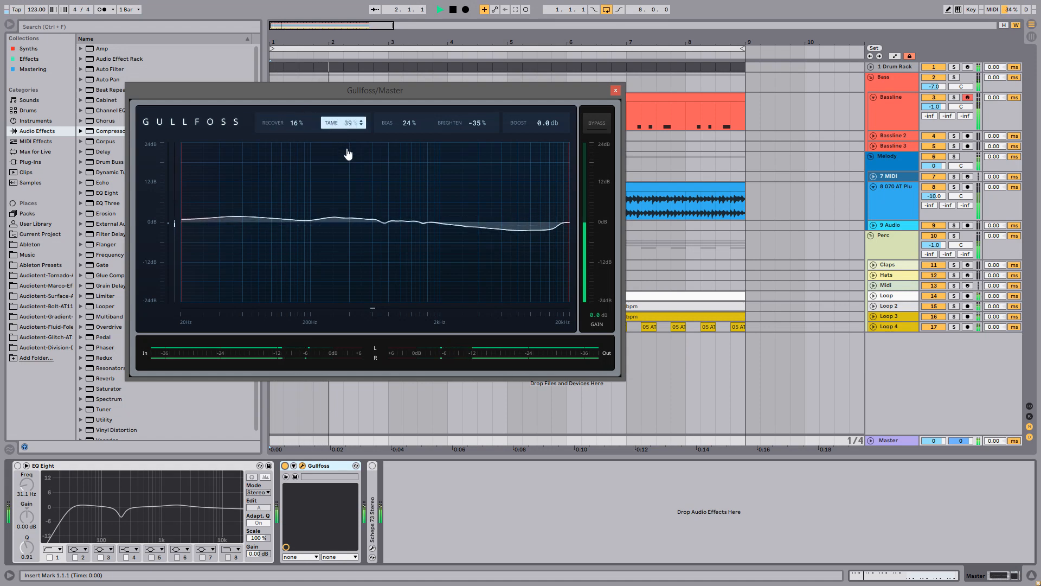
Set Gullfoss to Brighten 16%, Bias 45% and Tame 45%, then bypass and re-enable it to compare
drag(479, 126, 476, 72)
mouse_move(413, 113)
mouse_down()
mouse_move(412, 126)
mouse_move(409, 104)
mouse_up()
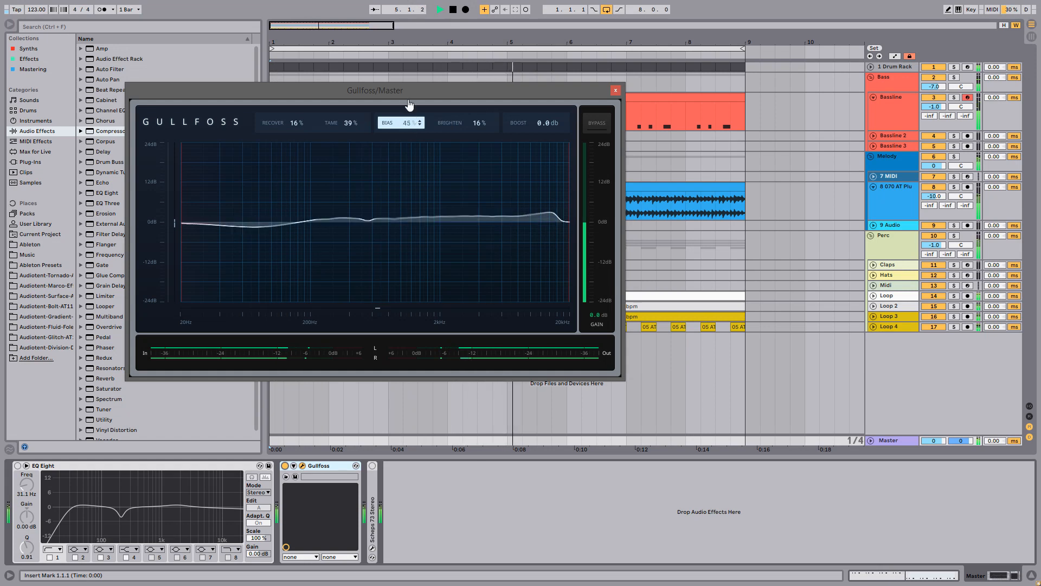
drag(343, 127, 349, 118)
click(593, 123)
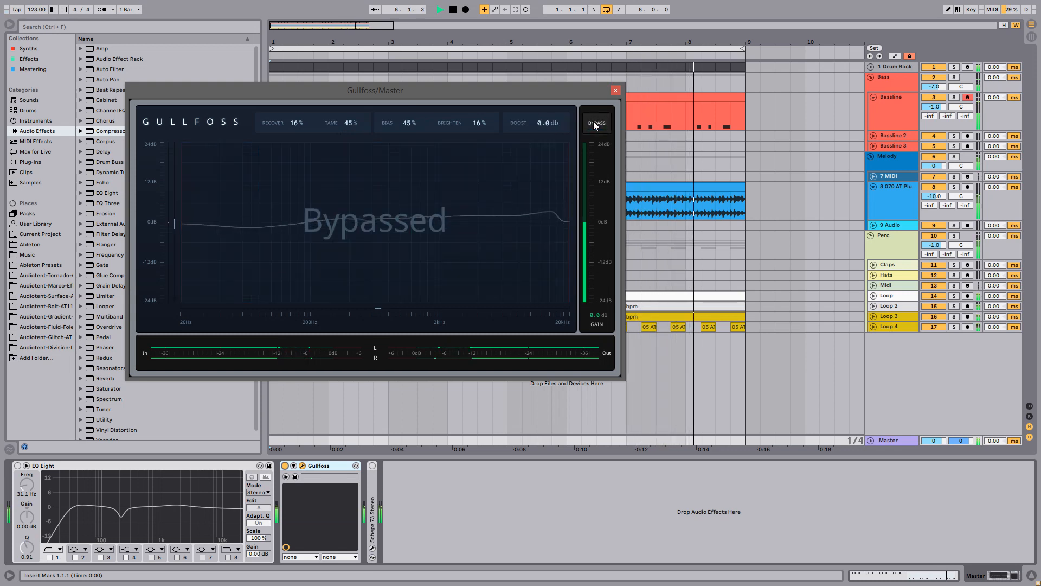
click(593, 122)
Lower Brighten and compare with bypass, then set Gullfoss to Brighten -9%, Bias 25% and Tame 50%
drag(463, 131, 485, 183)
click(597, 125)
click(587, 125)
drag(476, 129, 481, 96)
drag(417, 123, 421, 148)
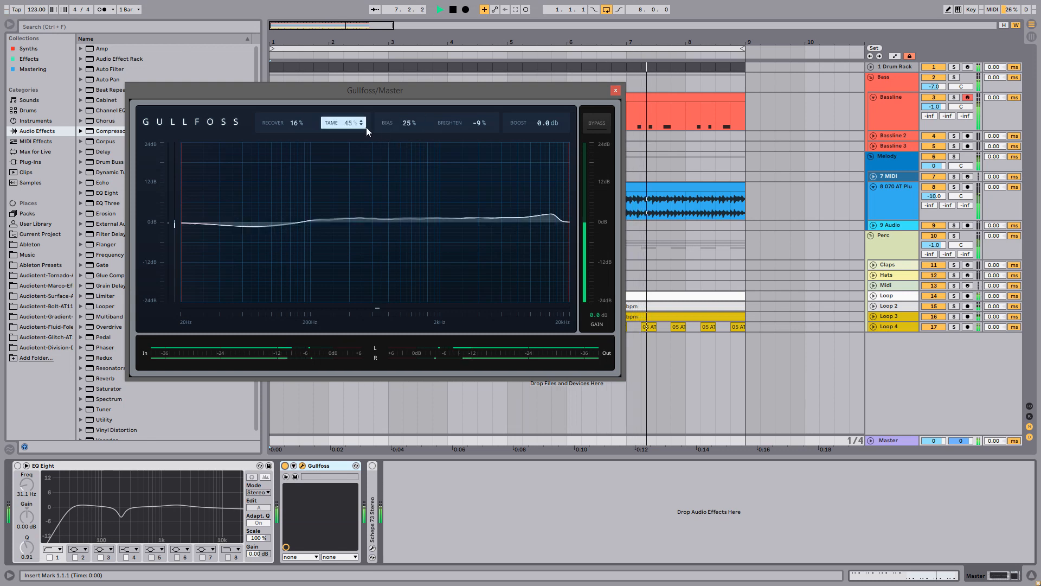
drag(359, 123, 359, 118)
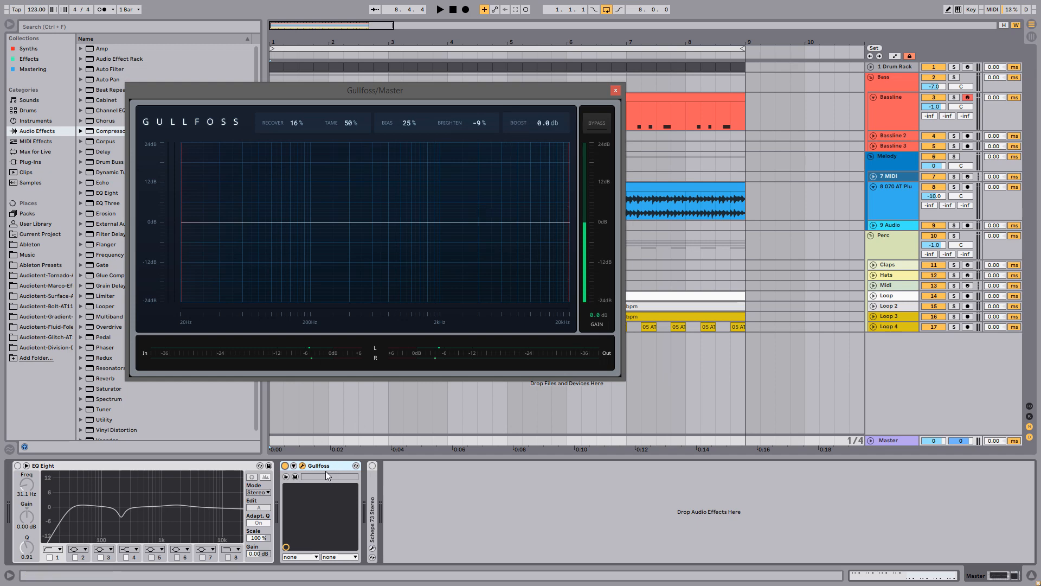
Delete Gullfoss from the master and turn on the EQ Eight that precedes Scheps 73
key(Delete)
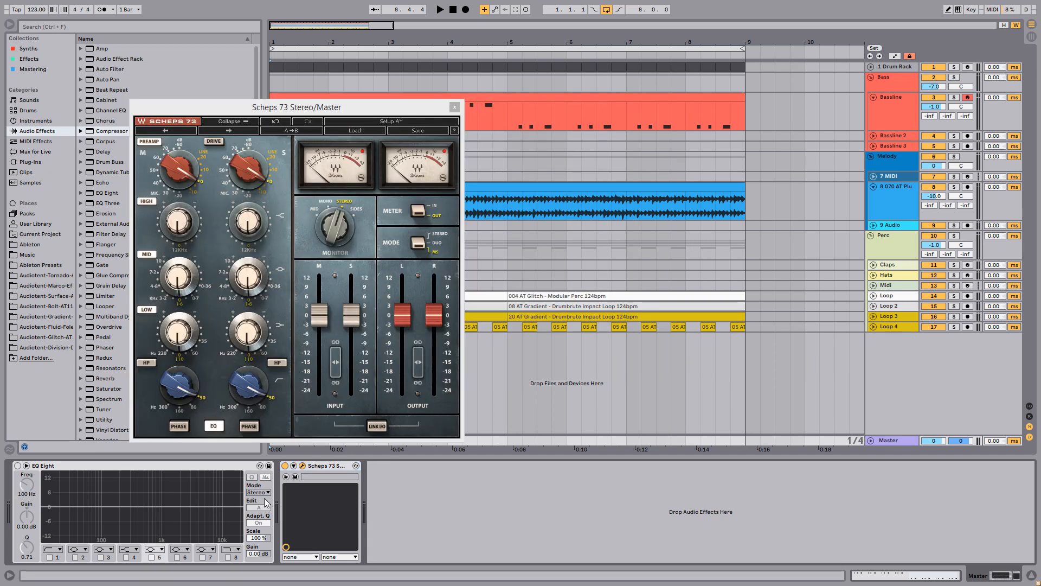
click(17, 465)
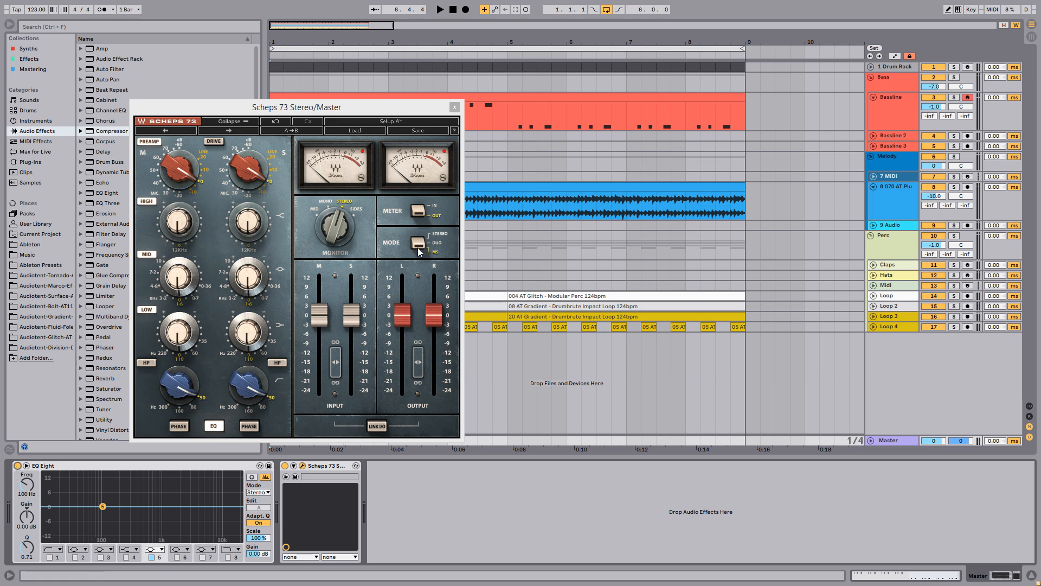
Set the master's EQ Eight to L/R mode and start playback
click(268, 492)
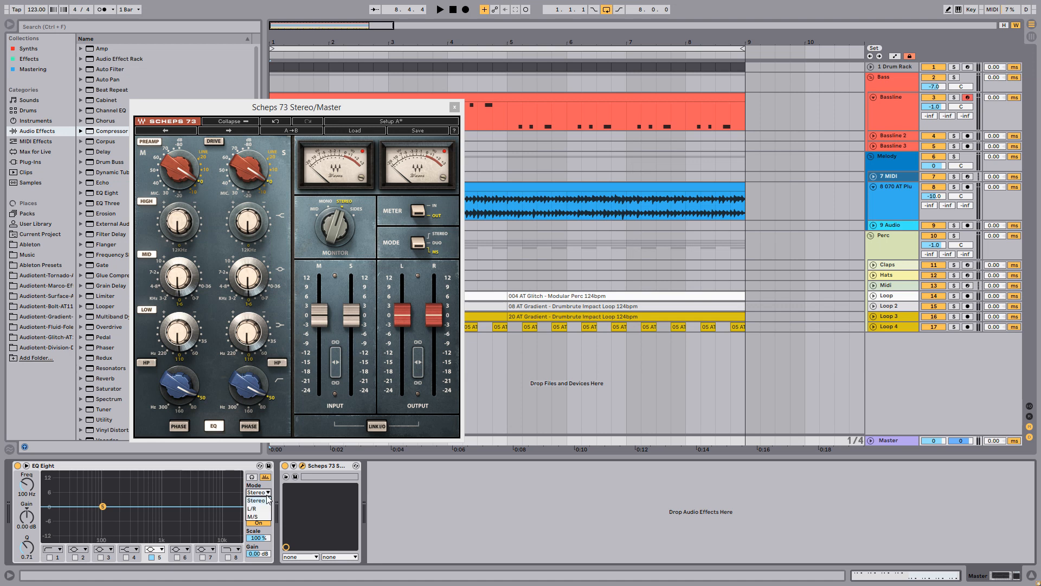
click(260, 508)
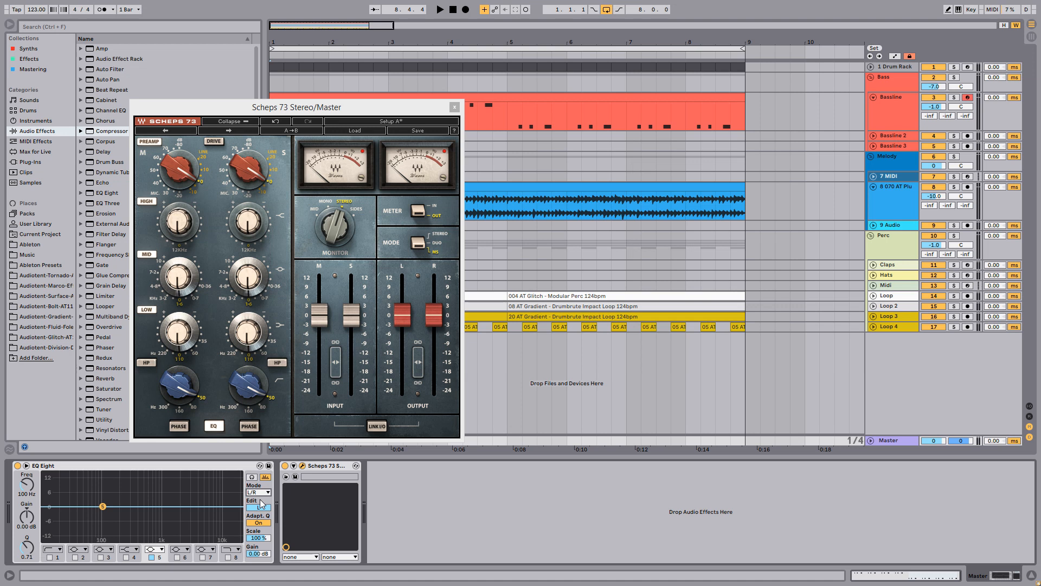
click(453, 10)
key(space)
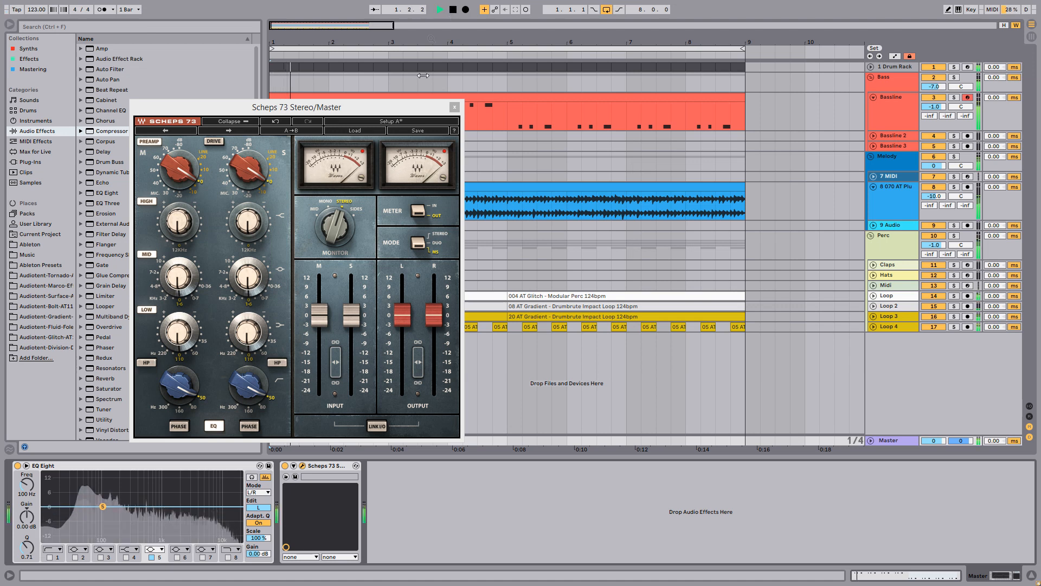
Adjust the low, mid and high gains of the side channel and the high gain of the mid channel in Scheps 73
mouse_move(248, 332)
mouse_down()
mouse_move(248, 290)
mouse_move(247, 318)
mouse_up()
drag(247, 277, 248, 276)
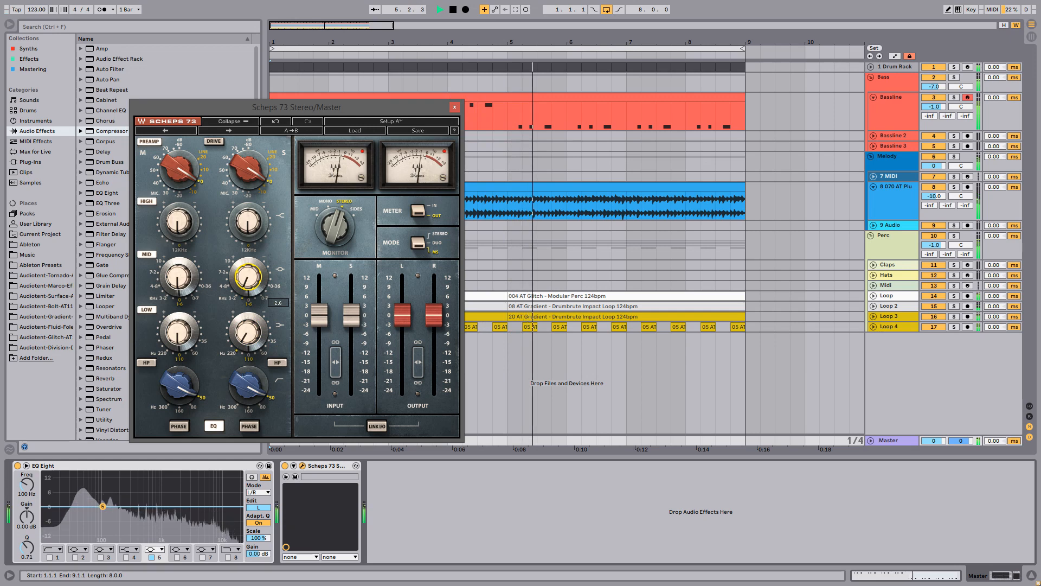
mouse_move(179, 221)
mouse_down()
mouse_move(179, 245)
mouse_move(179, 228)
mouse_up()
drag(248, 222, 248, 219)
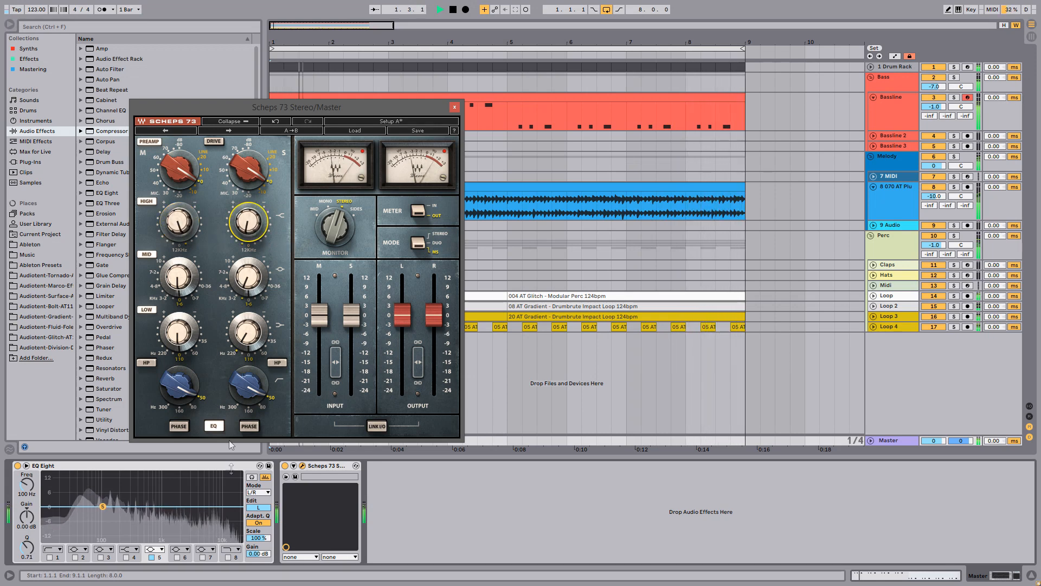
In EQ Eight, dip the left channel near 808 Hz, then set the right channel to +2.36 dB at 1.47 kHz and -2.36 dB at 206 Hz
drag(104, 507, 131, 507)
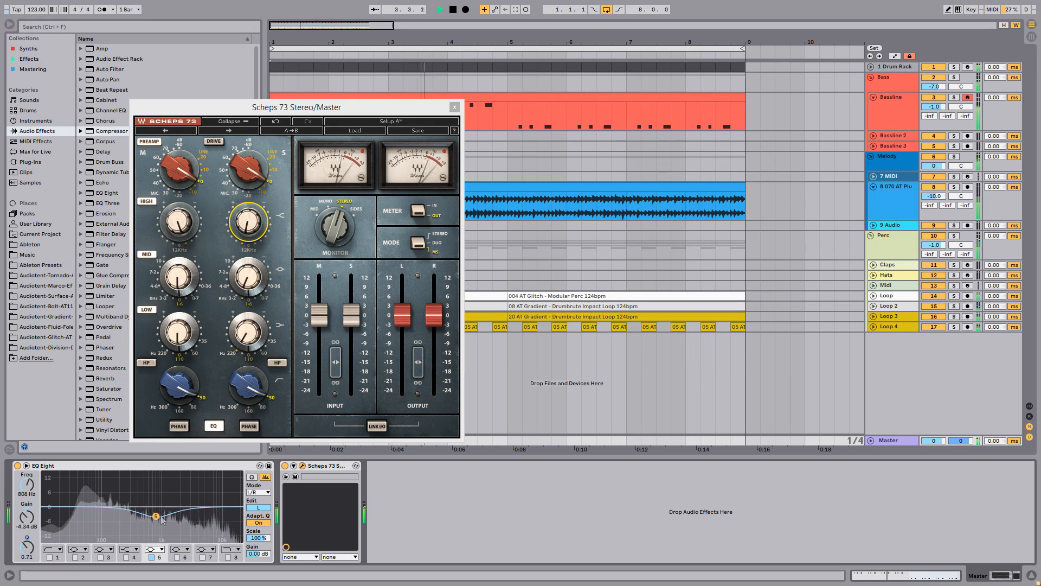
click(258, 508)
drag(144, 506, 171, 502)
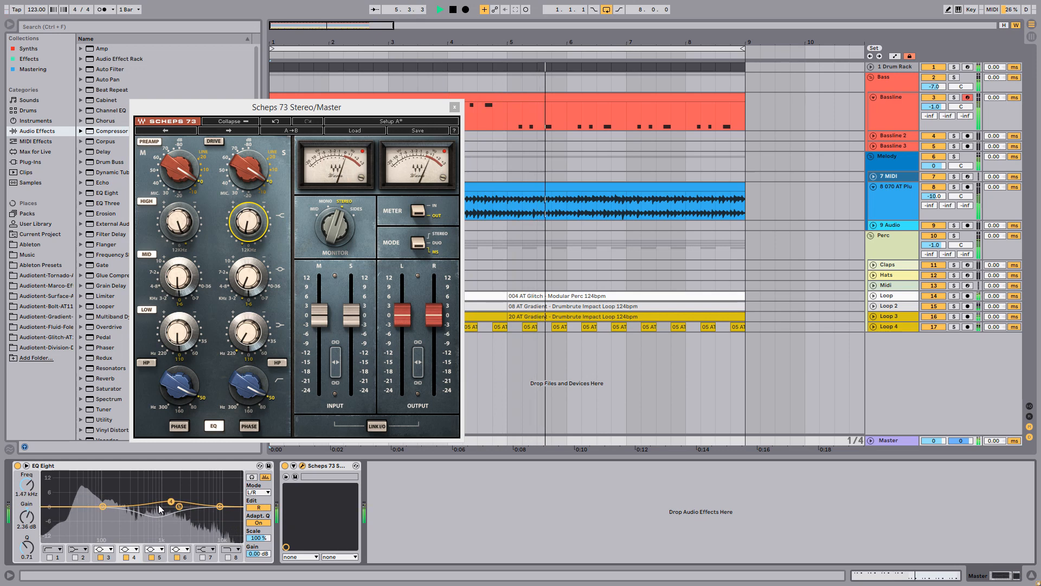
drag(102, 507, 121, 512)
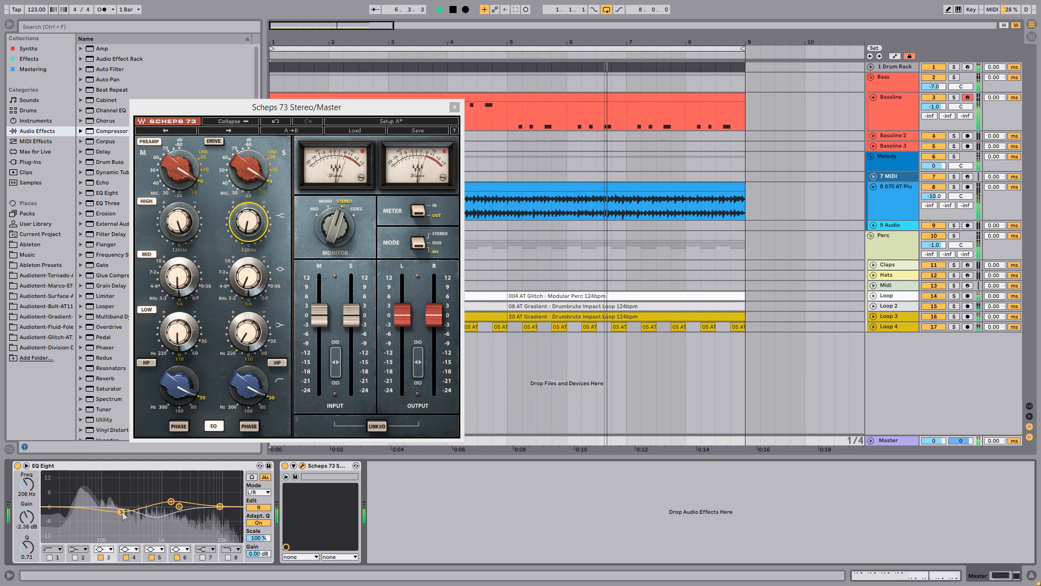
Reduce the left channel's midrange cut in EQ Eight and set the right channel's band 6 to -0.87 dB at 8.80 kHz
click(259, 508)
drag(156, 515, 157, 510)
click(259, 508)
drag(219, 505, 217, 508)
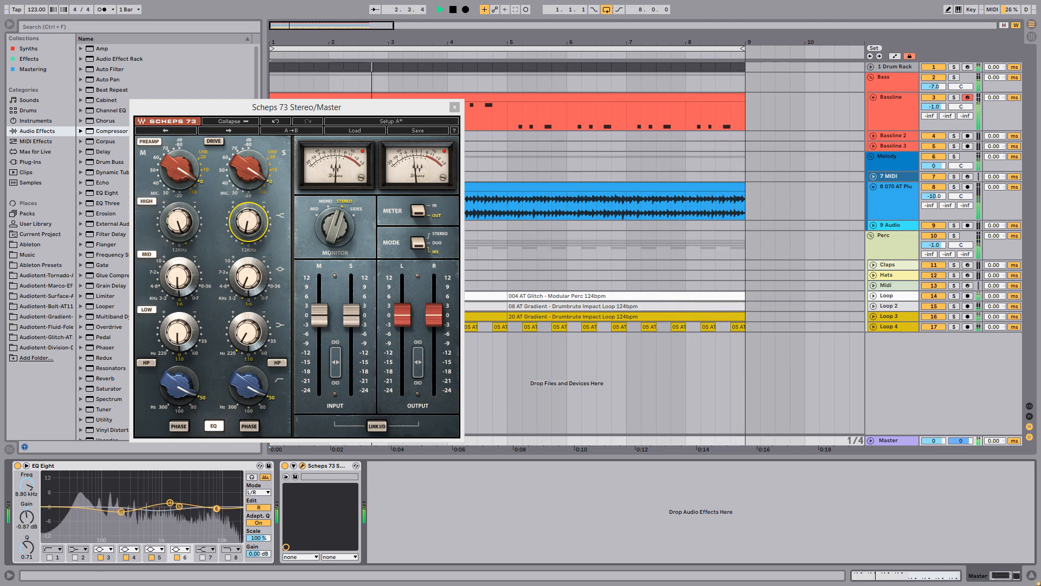
Bypass and re-enable the master's EQ Eight, do the same with Scheps 73 to compare, and stop playback
click(17, 466)
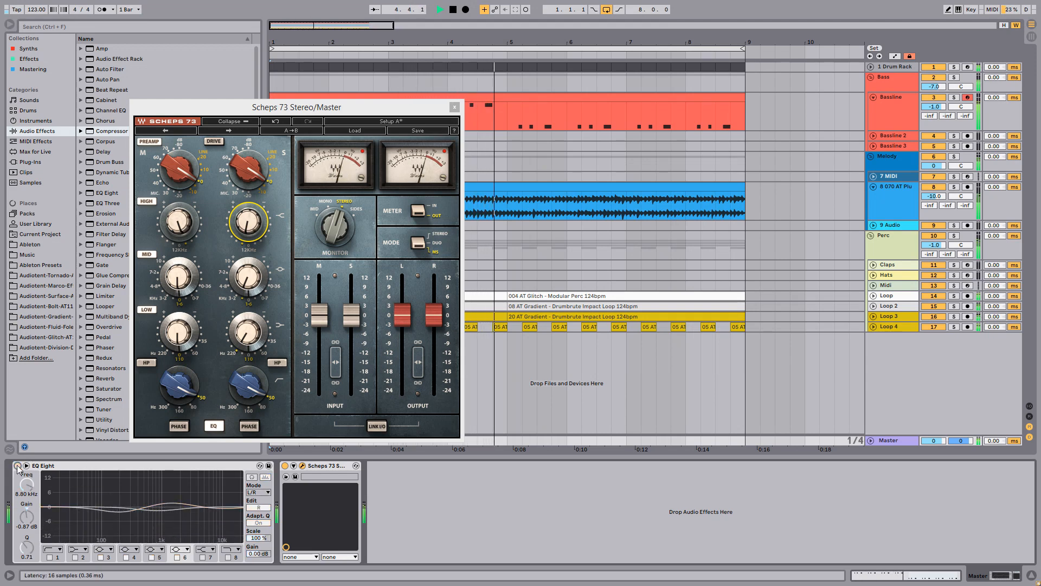
click(17, 465)
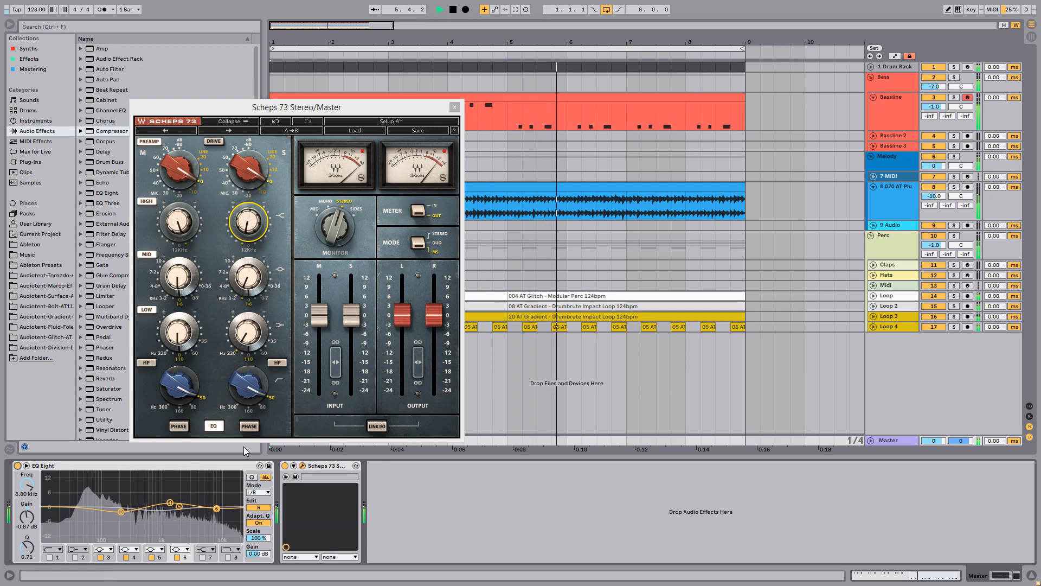
click(285, 467)
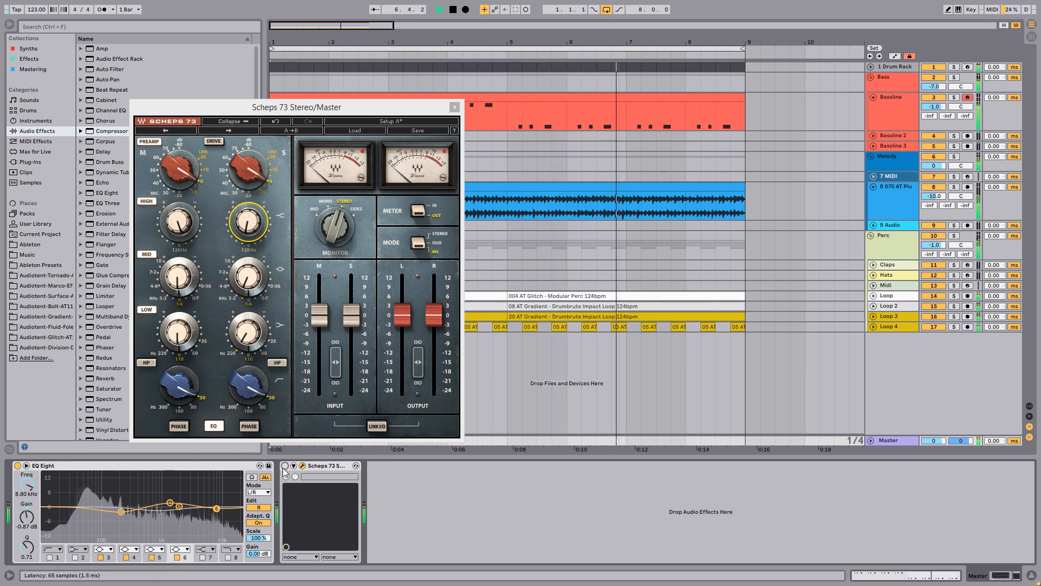
click(284, 466)
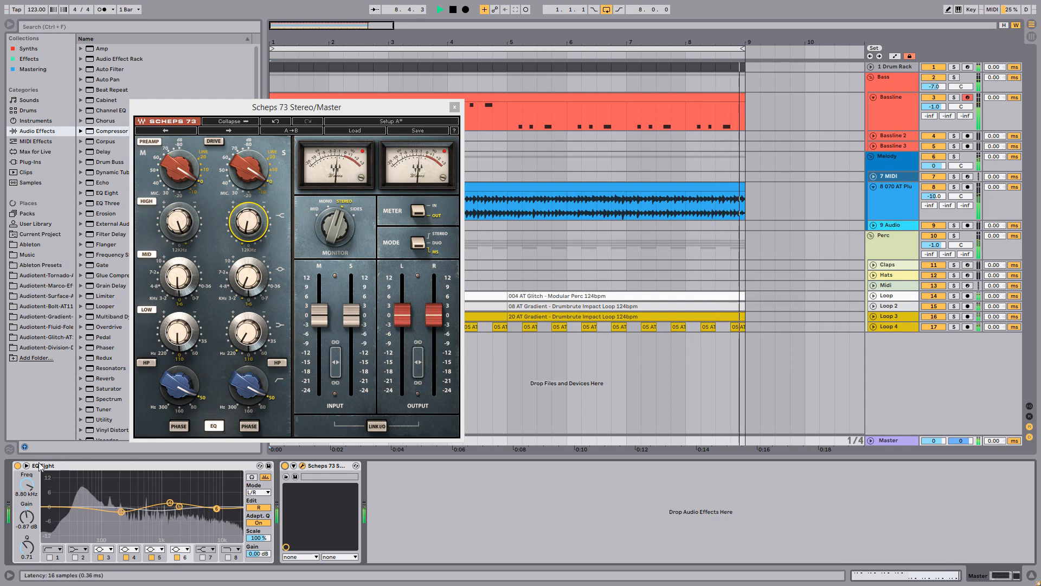
key(space)
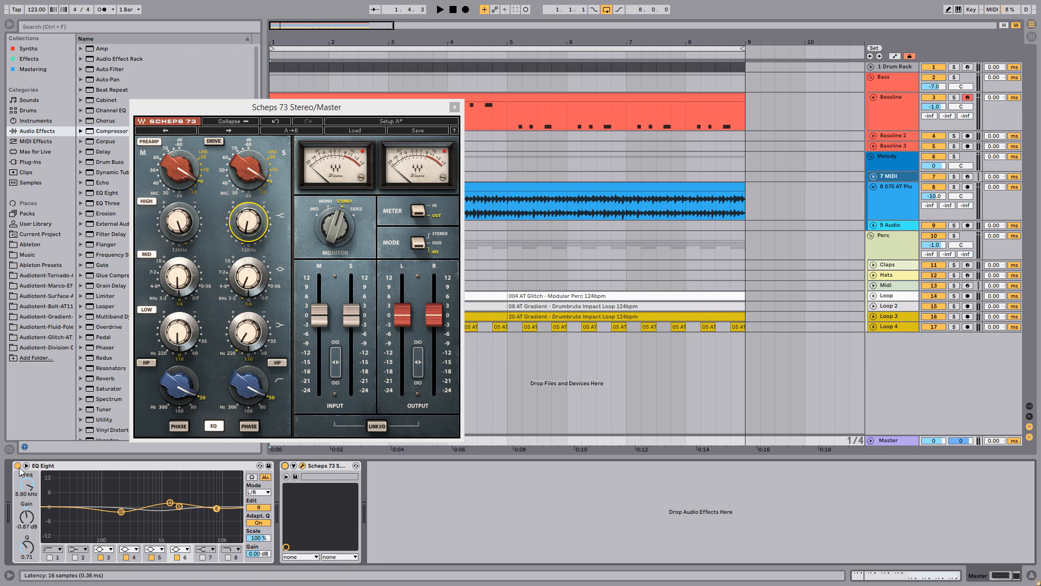
Play the soloed bass and repeatedly toggle the EQ Eight on the Bassline track to compare, leaving it on
key(space)
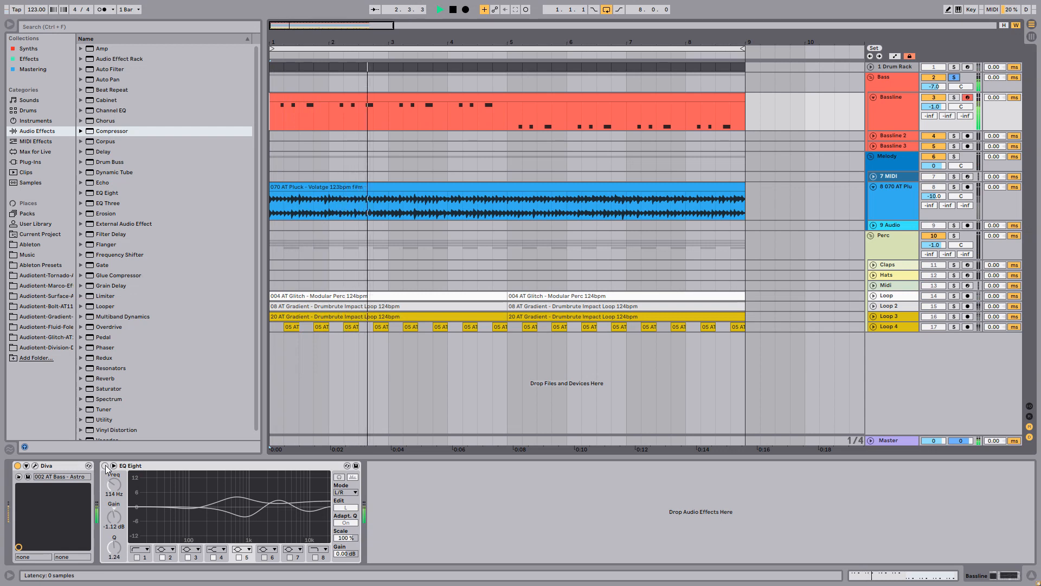
click(106, 466)
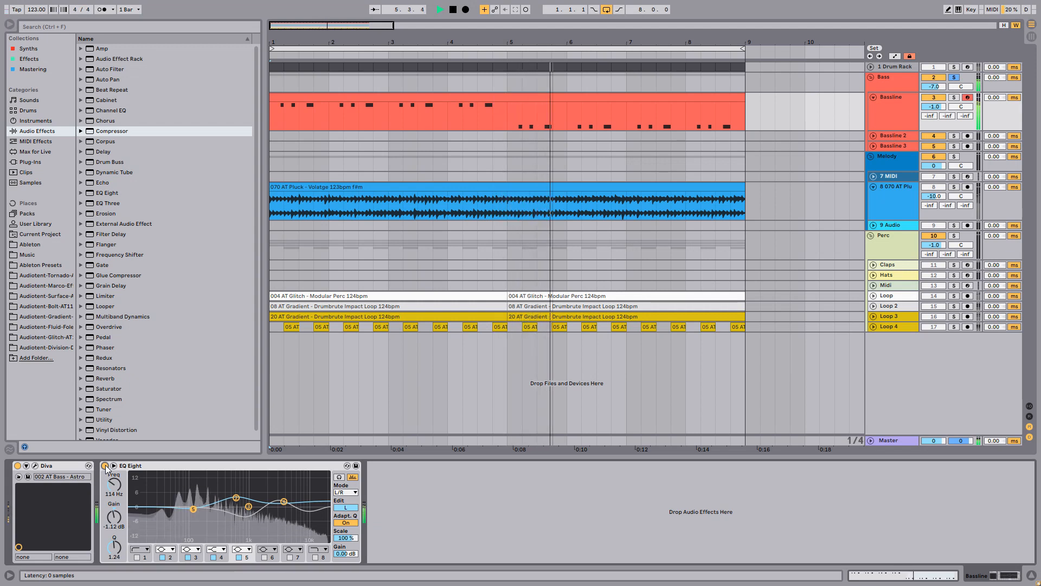
click(105, 465)
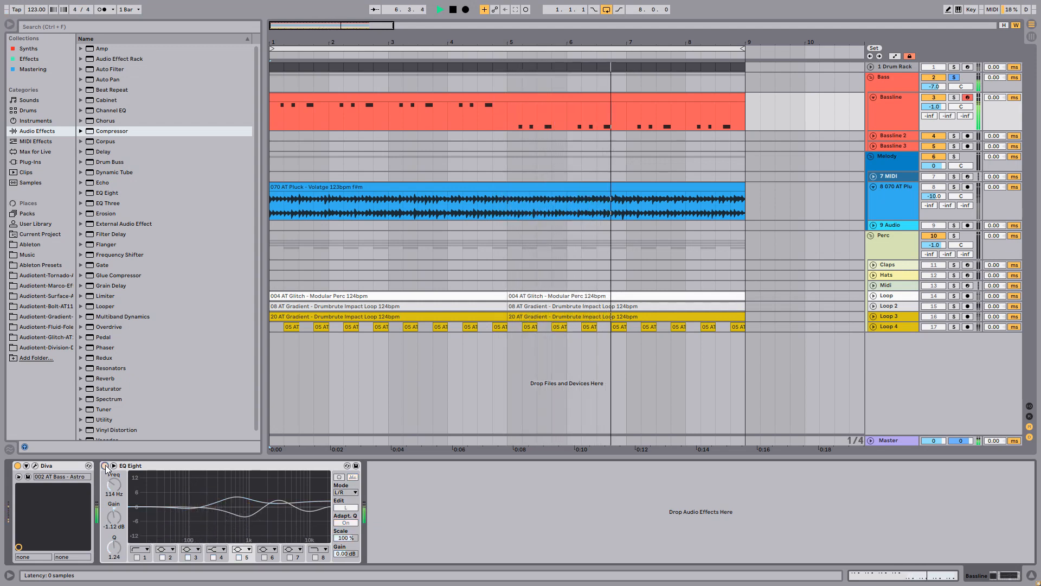
click(105, 465)
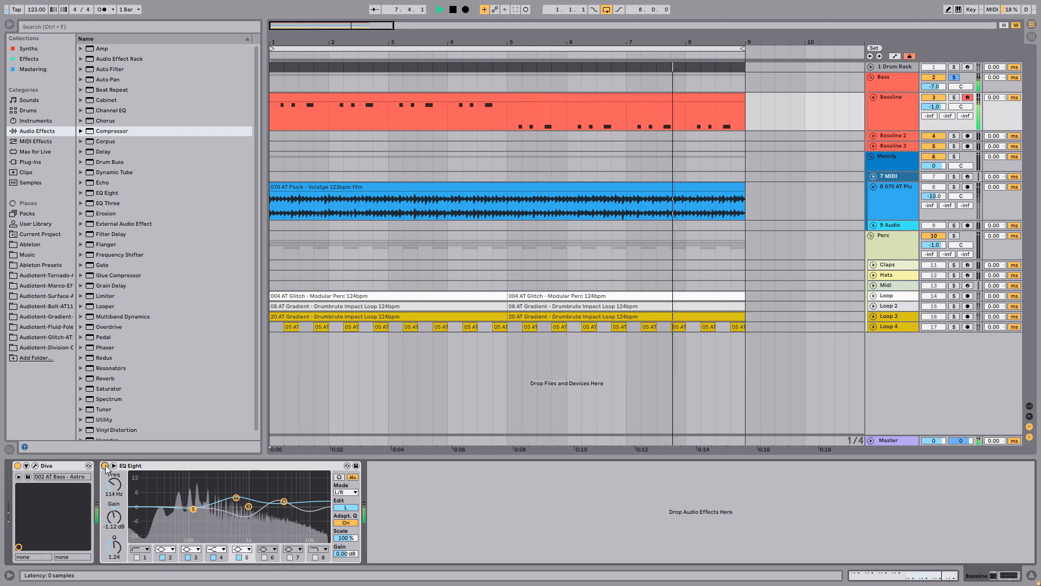
click(105, 465)
click(105, 465)
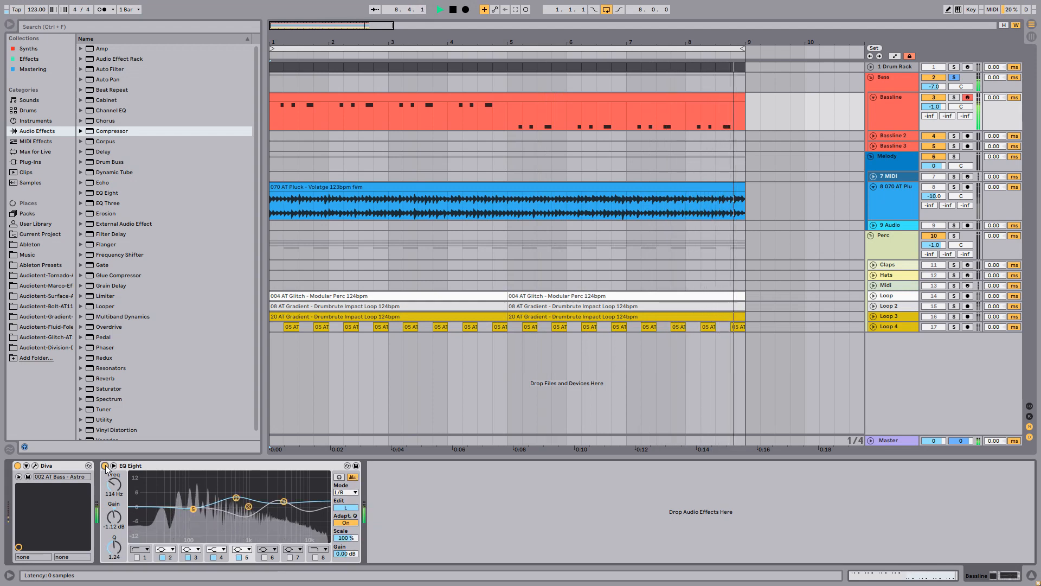